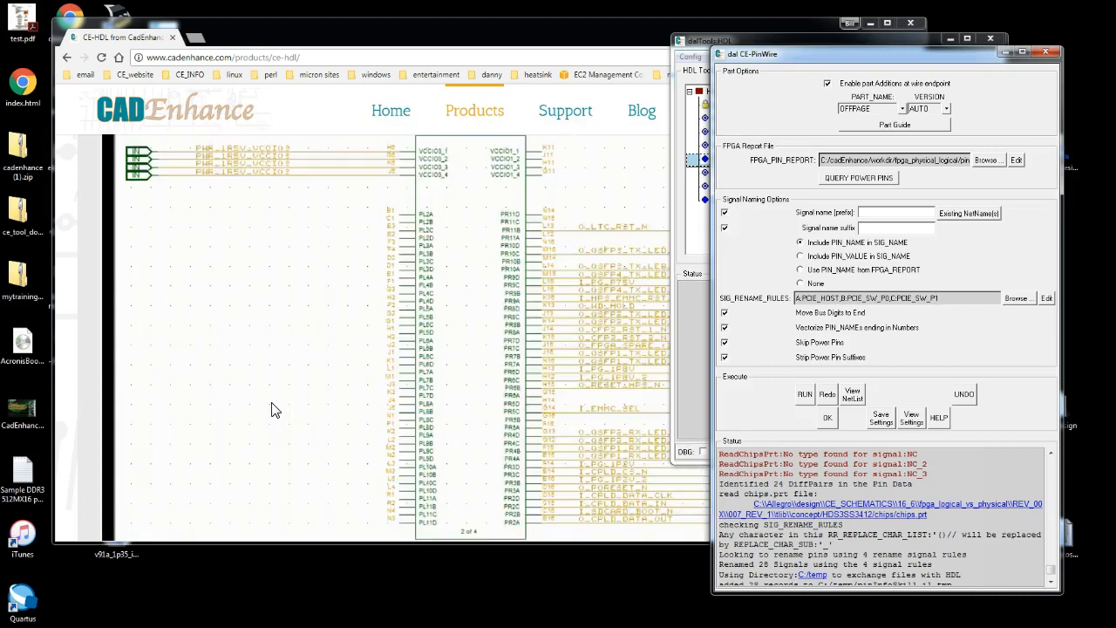
- Examine the unwired transceiver and reference clock pins of the FPGA symbols on the physical block's PCIE_GEN3_INTFC page
{"action": "left_click", "coordinate": [216, 440]}
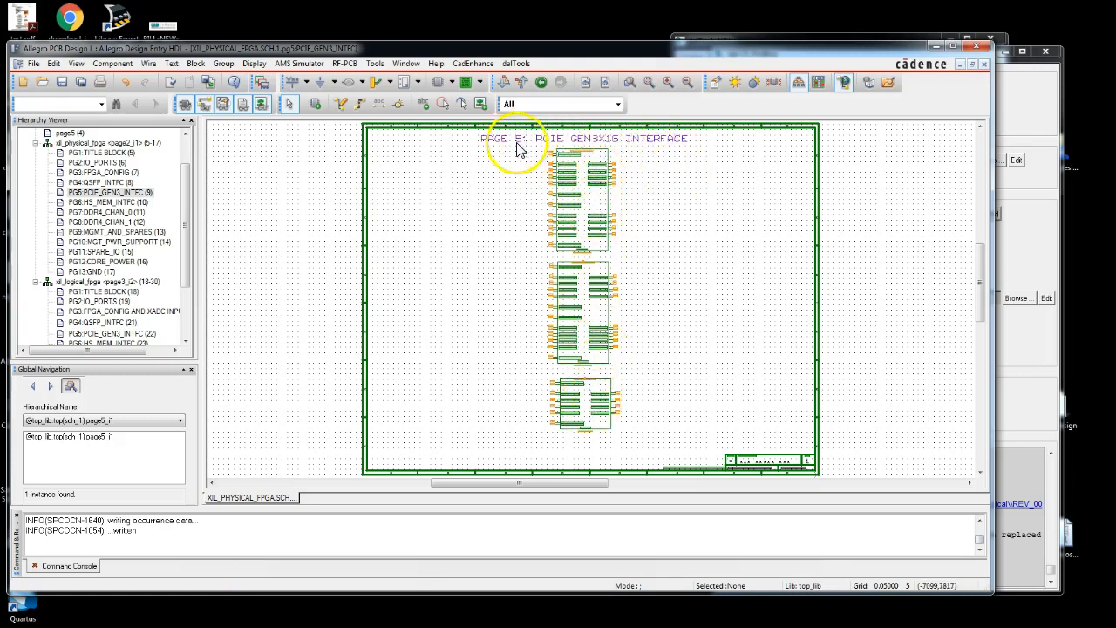
{"action": "right_click_drag", "start_coordinate": [555, 196], "coordinate": [680, 337]}
{"action": "right_click_drag", "start_coordinate": [476, 140], "coordinate": [657, 277]}
{"action": "middle_click_drag", "start_coordinate": [529, 355], "coordinate": [523, 114]}
{"action": "middle_click_drag", "start_coordinate": [531, 430], "coordinate": [526, 238]}
{"action": "middle_click_drag", "start_coordinate": [498, 439], "coordinate": [494, 190]}
{"action": "middle_click_drag", "start_coordinate": [533, 458], "coordinate": [502, 241]}
{"action": "middle_click_drag", "start_coordinate": [504, 322], "coordinate": [552, 524]}
{"action": "middle_click_drag", "start_coordinate": [552, 434], "coordinate": [568, 571]}
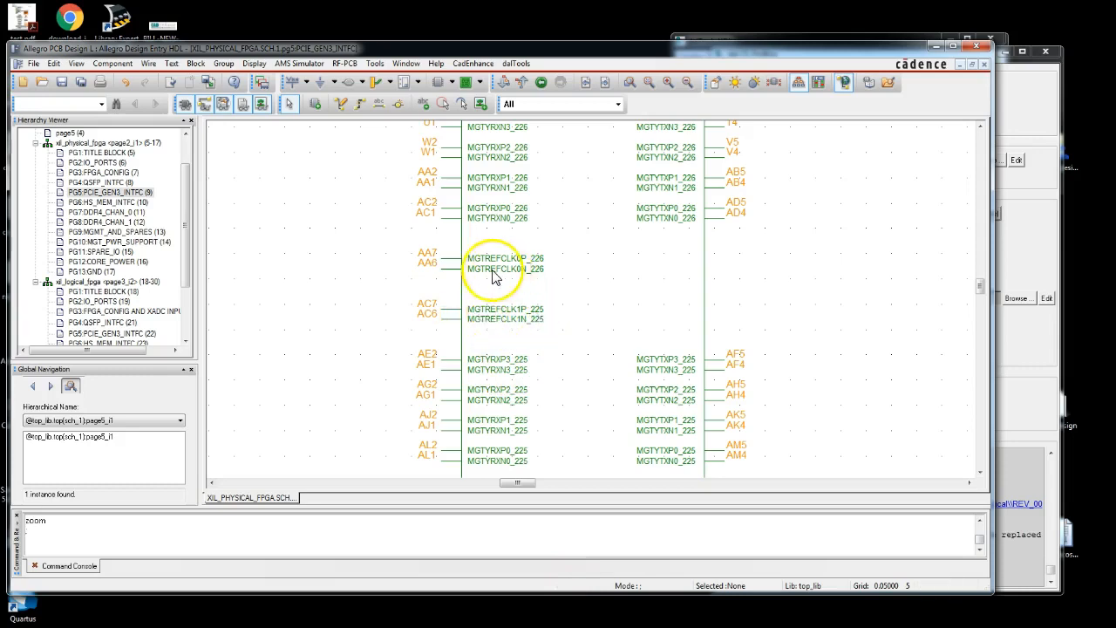
{"action": "middle_click_drag", "start_coordinate": [567, 261], "coordinate": [569, 375]}
{"action": "middle_click_drag", "start_coordinate": [491, 270], "coordinate": [578, 480]}
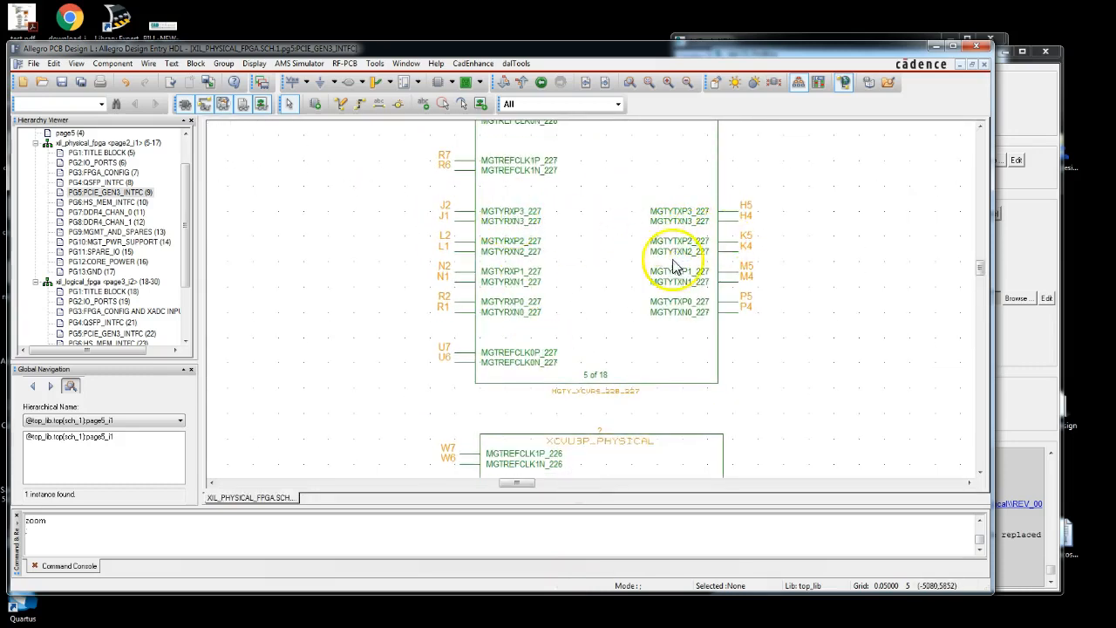
{"action": "right_click_drag", "start_coordinate": [316, 296], "coordinate": [402, 256]}
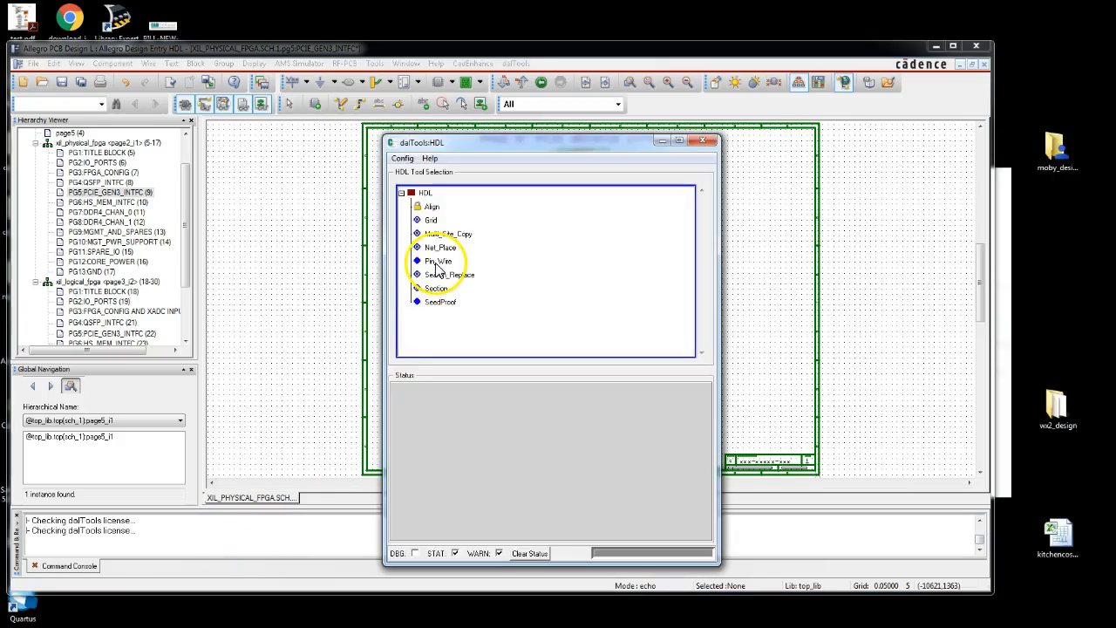
- Open the Pin_Wire tool and load logical_fpga1.pad from the Xilinx pinout folder as the FPGA pin report
{"action": "double_click", "coordinate": [438, 264]}
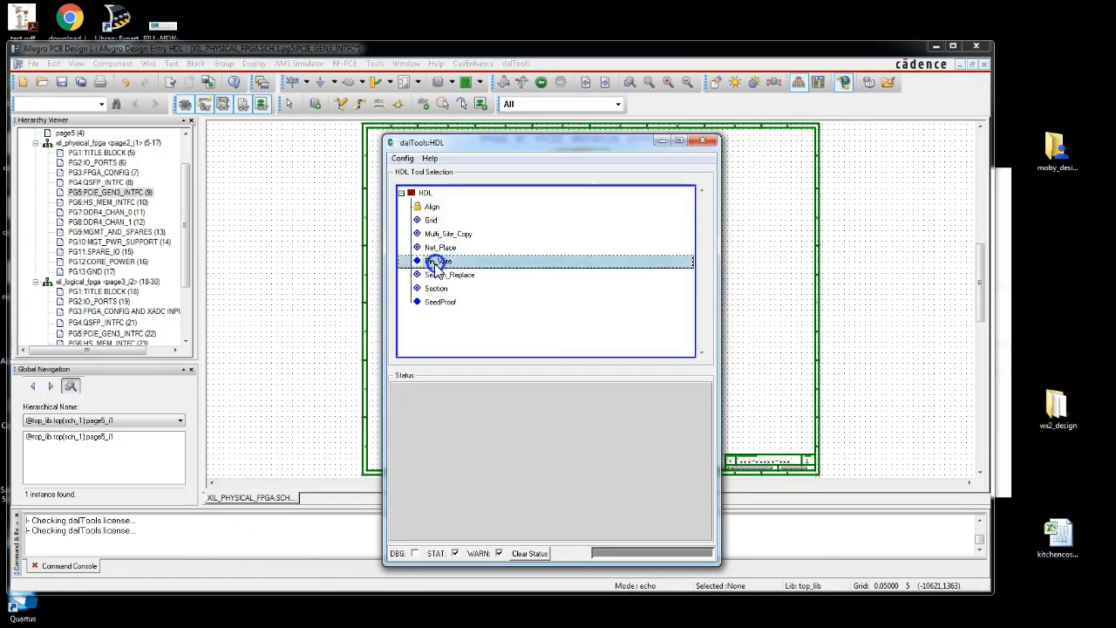
{"action": "left_click_drag", "start_coordinate": [462, 16], "coordinate": [821, 86]}
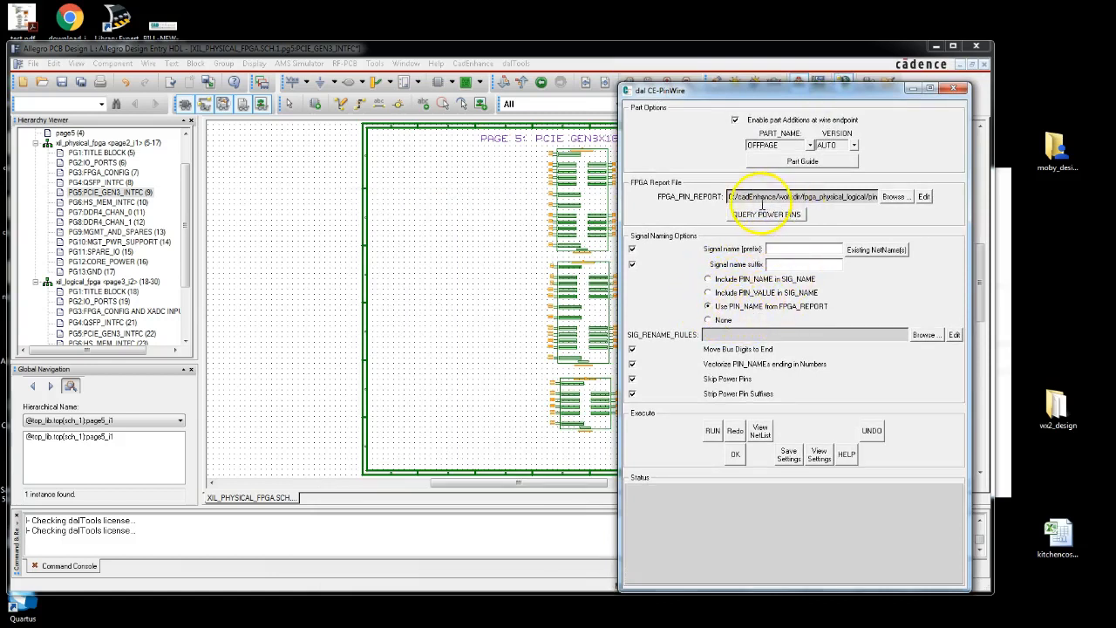
{"action": "left_click", "coordinate": [893, 197]}
{"action": "left_click", "coordinate": [855, 186]}
{"action": "left_click", "coordinate": [1009, 377]}
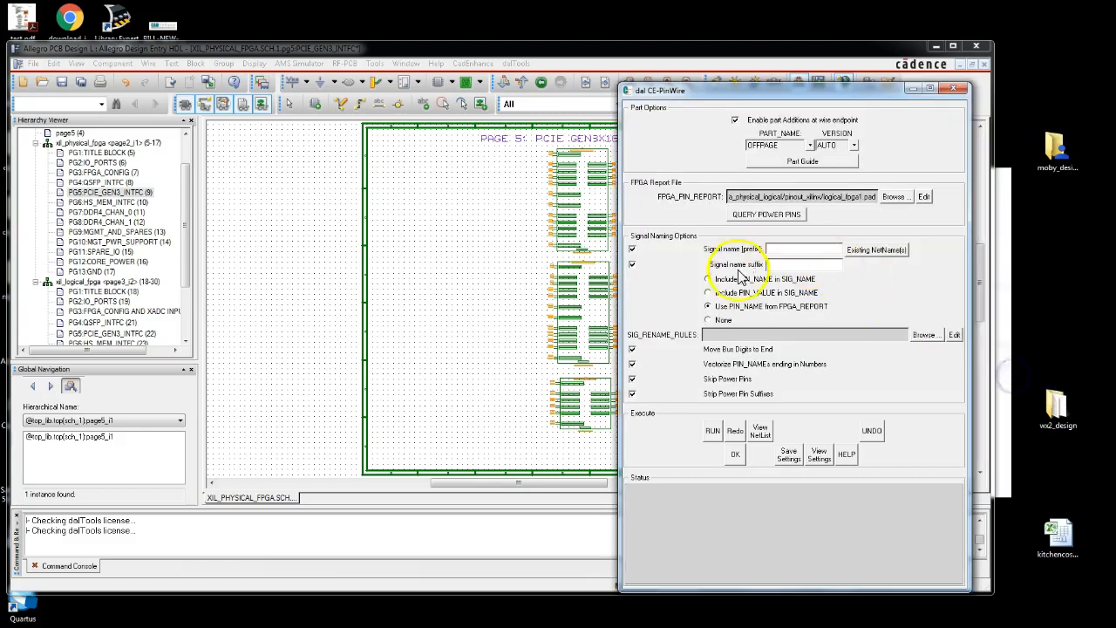
- Run PinWire on the left-side pins of all three PCIe symbols, ending the nets and off-page ports left of the symbols
{"action": "left_click", "coordinate": [715, 432]}
{"action": "left_click", "coordinate": [542, 147]}
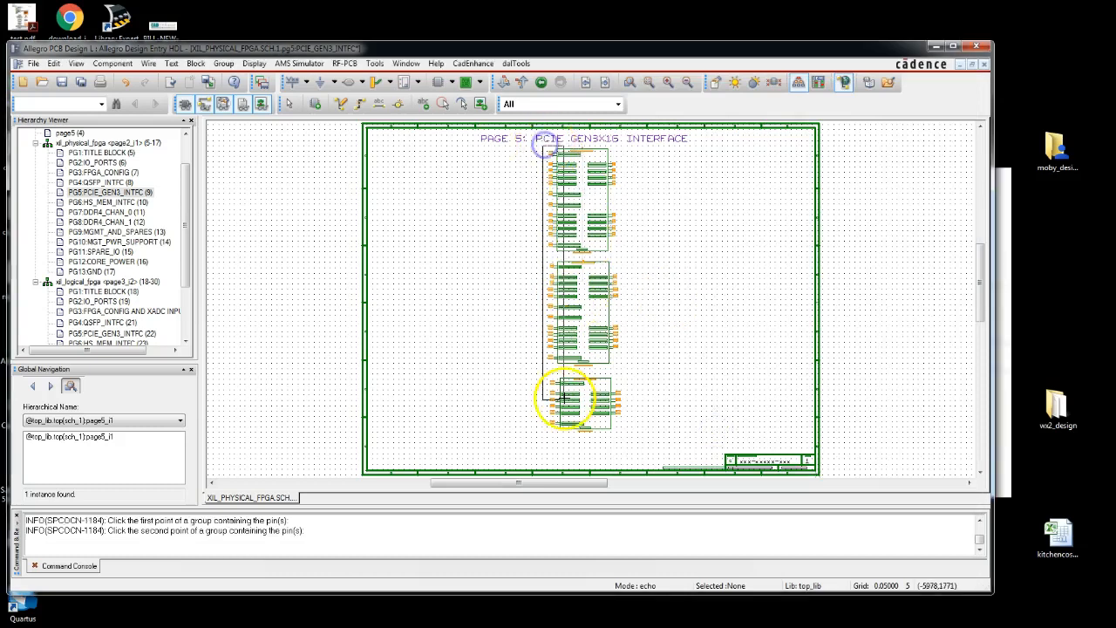
{"action": "left_click", "coordinate": [570, 439]}
{"action": "left_click", "coordinate": [436, 159]}
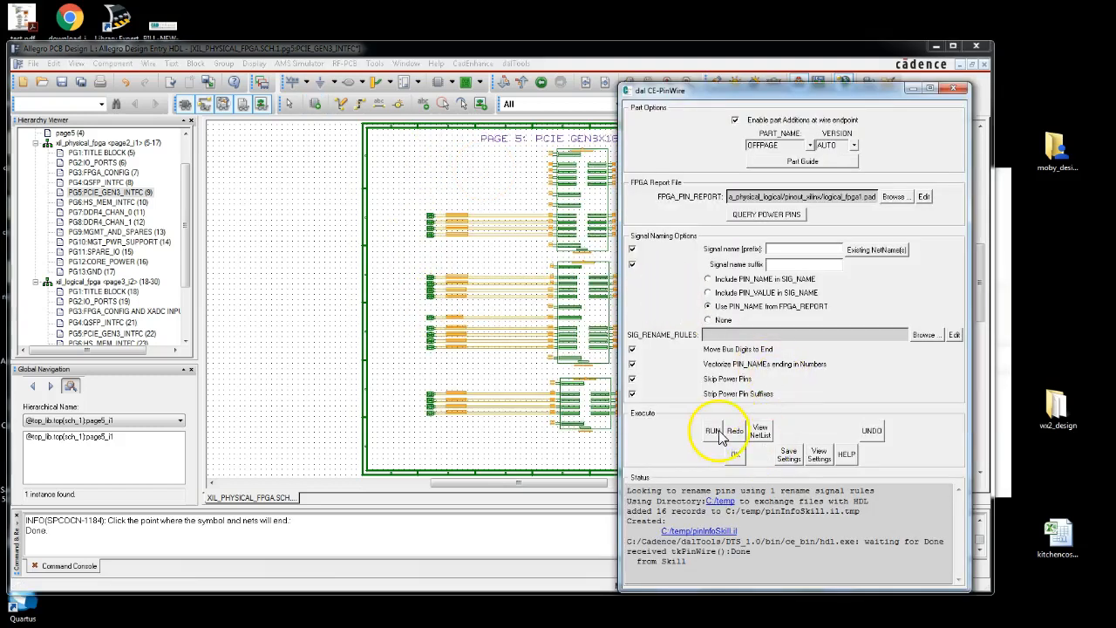
- Run PinWire on the right-side pins of the three PCIe symbols, ending the nets near the page's right border
{"action": "left_click", "coordinate": [720, 435]}
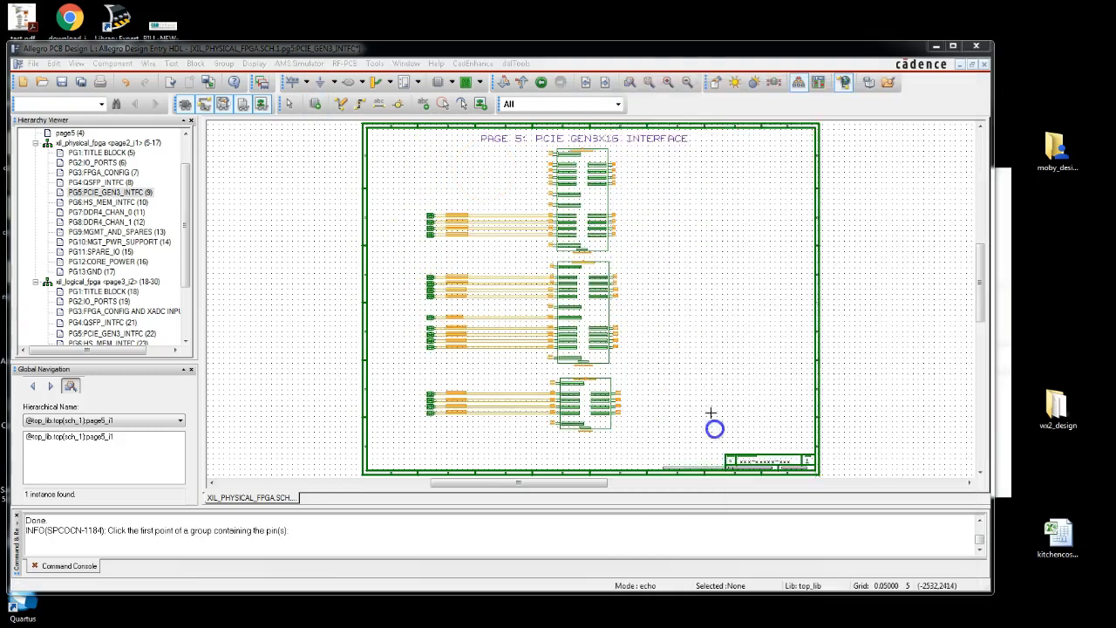
{"action": "left_click", "coordinate": [597, 147]}
{"action": "left_click", "coordinate": [636, 425]}
{"action": "left_click", "coordinate": [741, 419]}
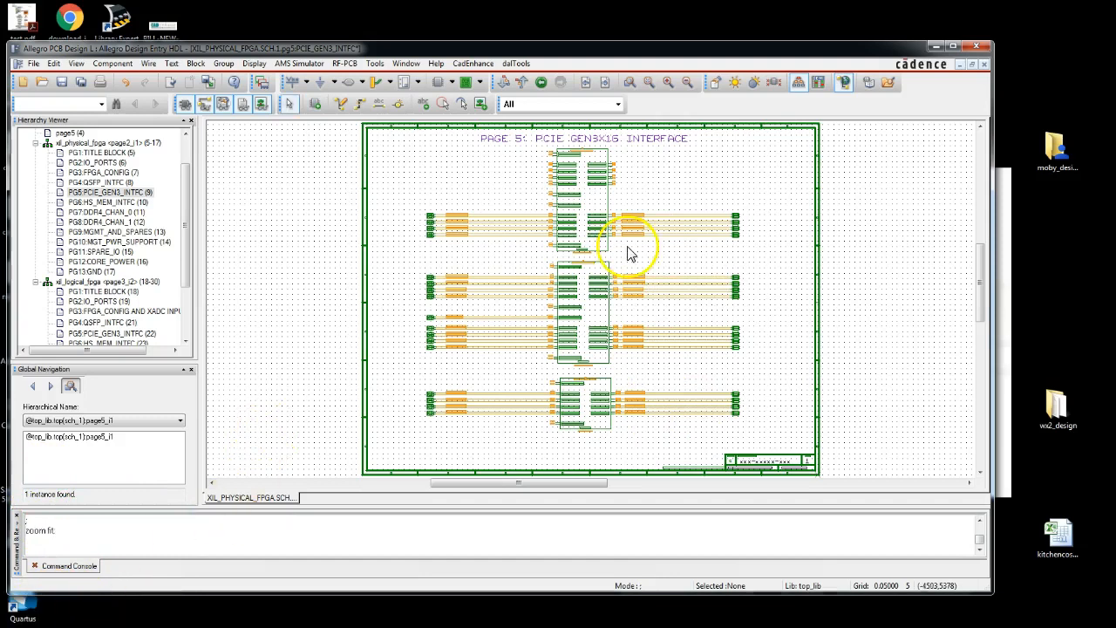
- Examine the generated PCIe net names and off-page ports against the physical pin names on both sides of the symbols
{"action": "right_click_drag", "start_coordinate": [428, 252], "coordinate": [549, 275]}
{"action": "middle_click_drag", "start_coordinate": [562, 267], "coordinate": [476, 255]}
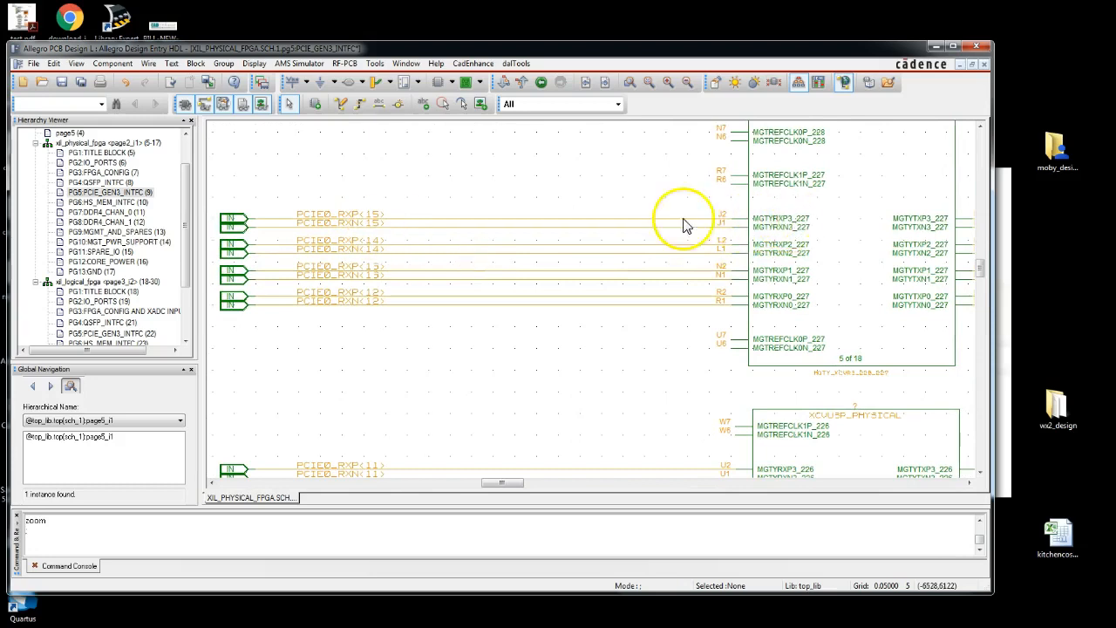
{"action": "middle_click_drag", "start_coordinate": [433, 349], "coordinate": [448, 16]}
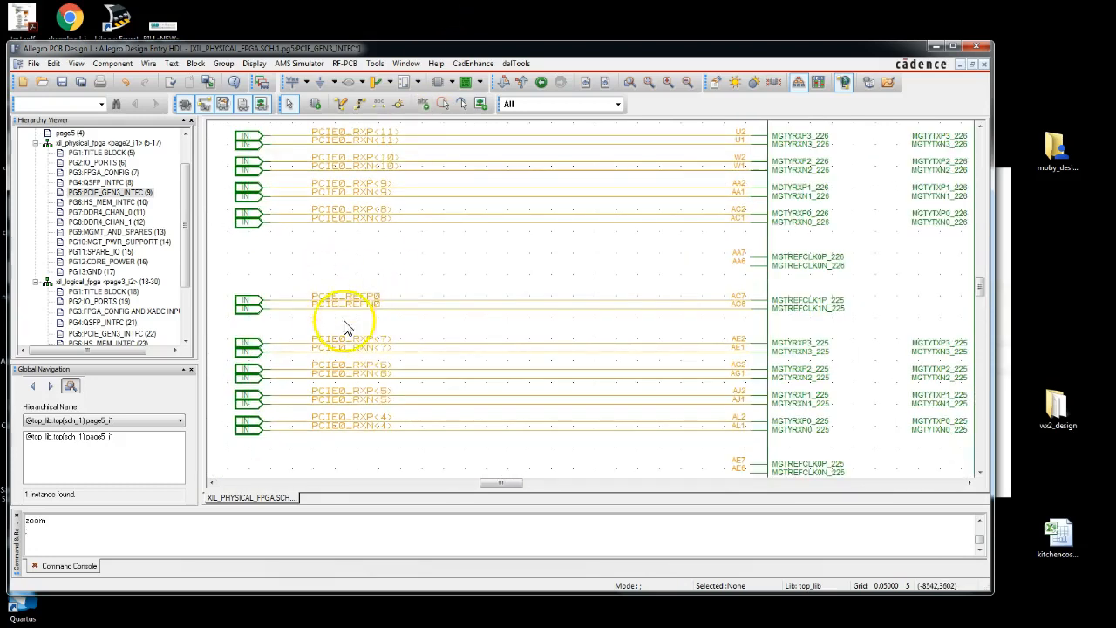
{"action": "middle_click_drag", "start_coordinate": [401, 355], "coordinate": [403, 177]}
{"action": "mouse_move", "coordinate": [393, 432]}
{"action": "middle_mouse_down"}
{"action": "mouse_move", "coordinate": [381, 358]}
{"action": "mouse_move", "coordinate": [396, 229]}
{"action": "middle_mouse_up"}
{"action": "middle_click_drag", "start_coordinate": [382, 319], "coordinate": [270, 355]}
{"action": "middle_click_drag", "start_coordinate": [882, 348], "coordinate": [524, 344]}
{"action": "middle_click_drag", "start_coordinate": [624, 200], "coordinate": [618, 549]}
{"action": "middle_click_drag", "start_coordinate": [642, 160], "coordinate": [728, 538]}
{"action": "middle_click_drag", "start_coordinate": [580, 286], "coordinate": [846, 405]}
{"action": "middle_click_drag", "start_coordinate": [358, 293], "coordinate": [802, 176]}
{"action": "middle_click_drag", "start_coordinate": [614, 445], "coordinate": [507, 70]}
{"action": "middle_click_drag", "start_coordinate": [916, 324], "coordinate": [708, 311]}
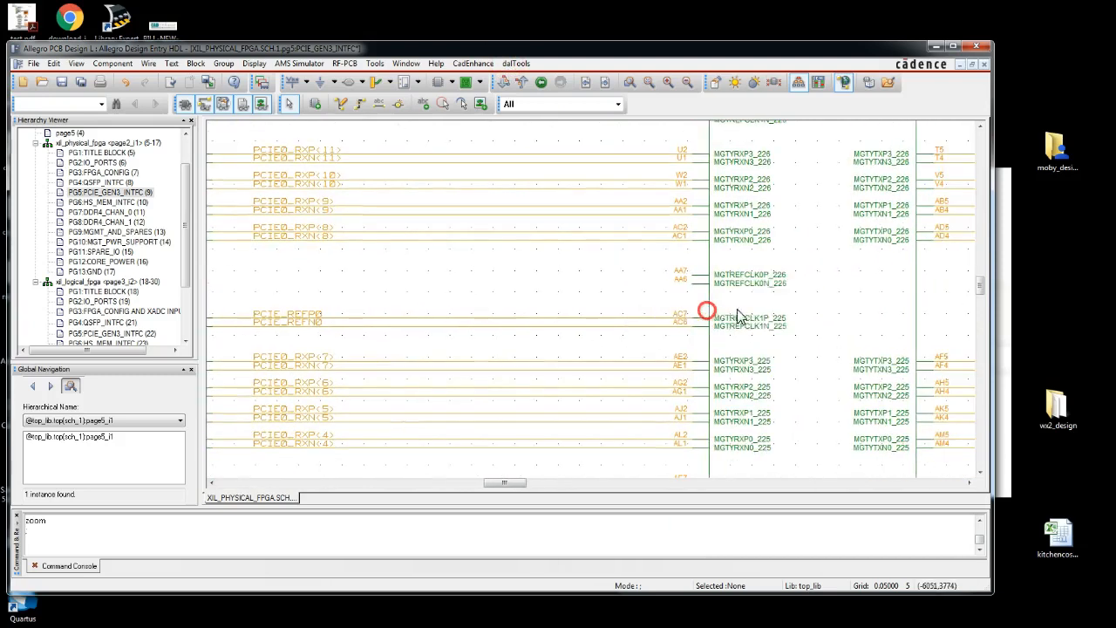
{"action": "mouse_move", "coordinate": [515, 266]}
{"action": "right_mouse_down"}
{"action": "mouse_move", "coordinate": [565, 296]}
{"action": "mouse_move", "coordinate": [578, 264]}
{"action": "right_mouse_up"}
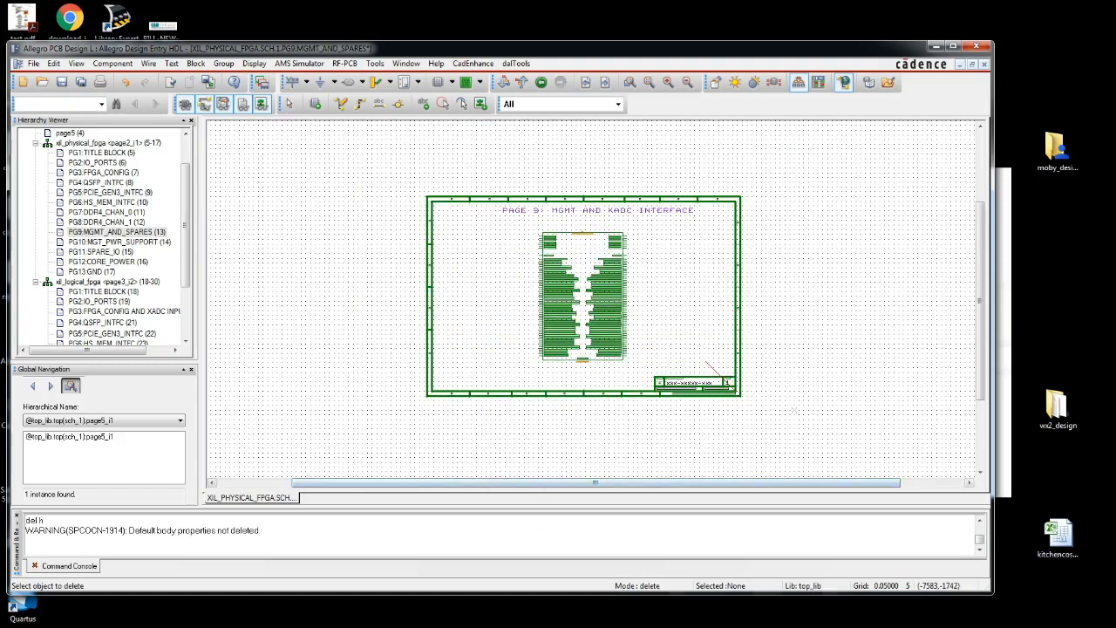
- Run PinWire on the left-side pins of the MGMT_AND_SPARES page symbol, using pin names from the FPGA report
{"action": "left_click", "coordinate": [584, 626]}
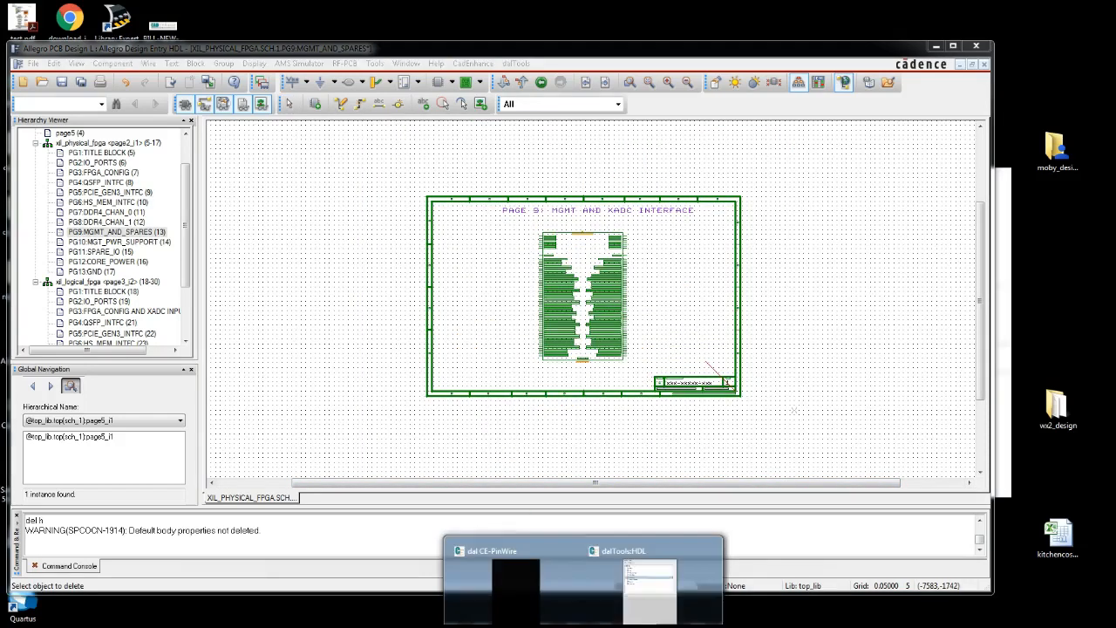
{"action": "left_click", "coordinate": [542, 608]}
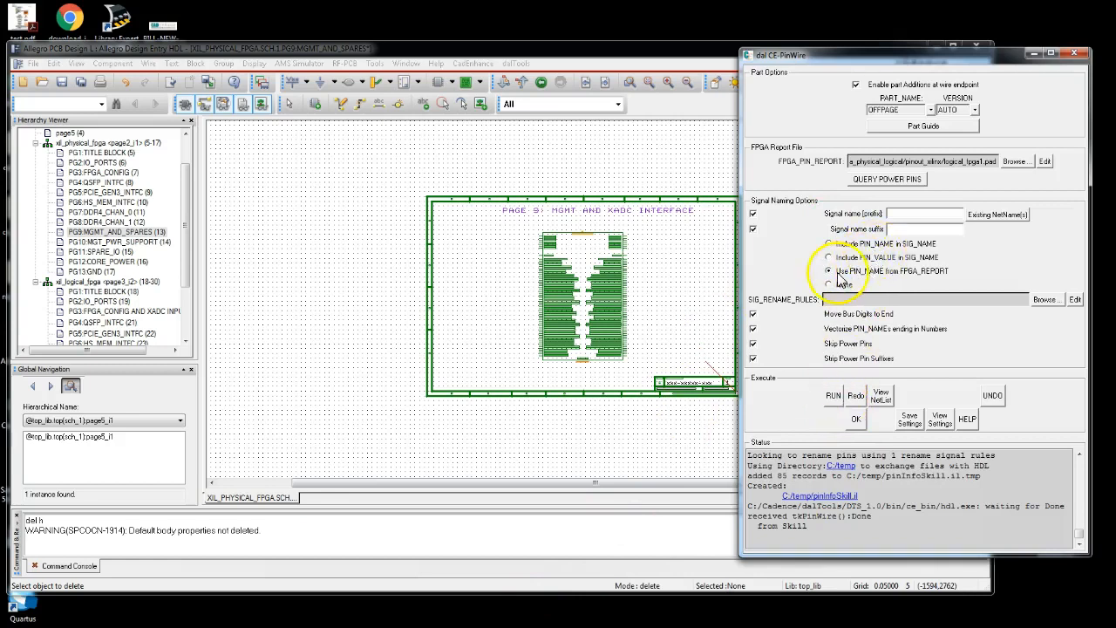
{"action": "left_click", "coordinate": [831, 399]}
{"action": "left_click", "coordinate": [532, 233]}
{"action": "left_click", "coordinate": [559, 344]}
{"action": "left_click", "coordinate": [481, 280]}
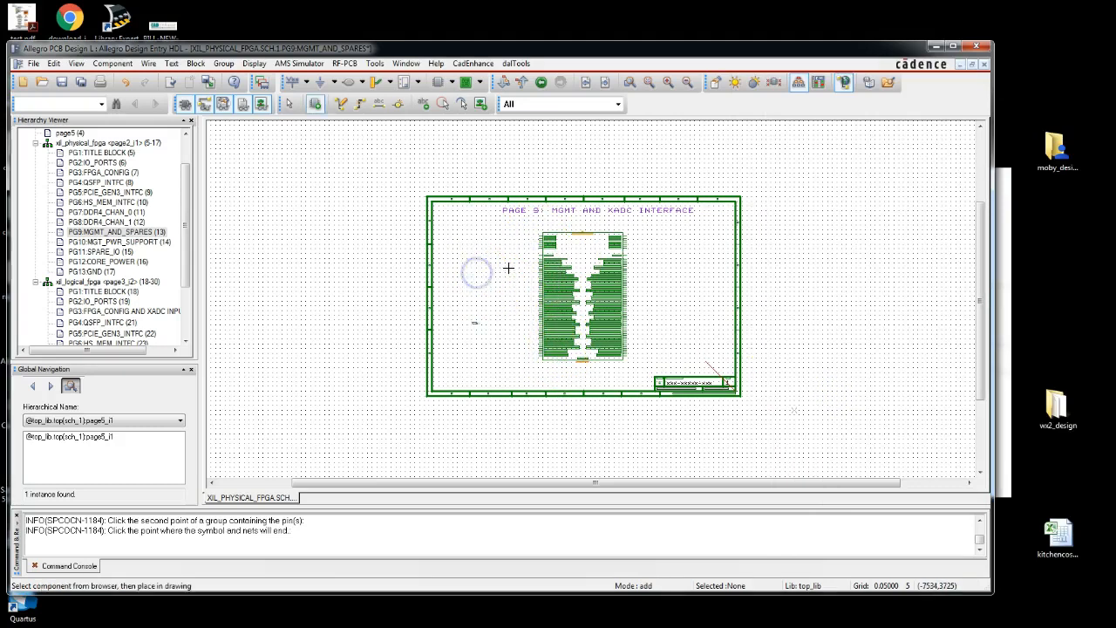
{"action": "left_click", "coordinate": [724, 335]}
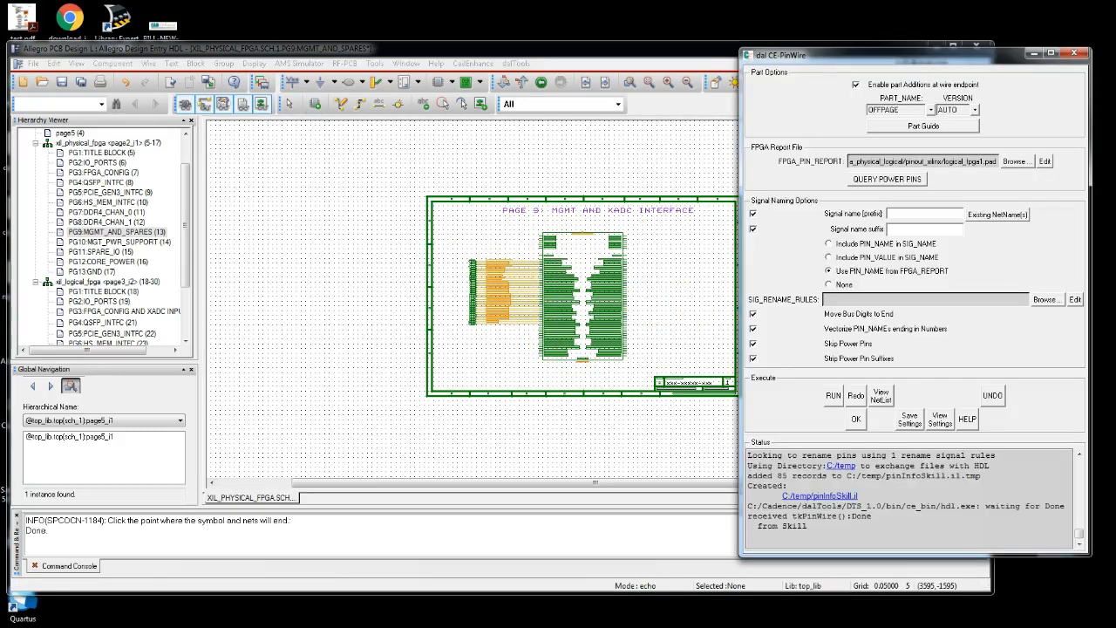
- Run PinWire on the right-side pins of the MGMT_AND_SPARES page symbol, ending the nets inside the right border
{"action": "left_click", "coordinate": [839, 401]}
{"action": "left_click", "coordinate": [608, 230]}
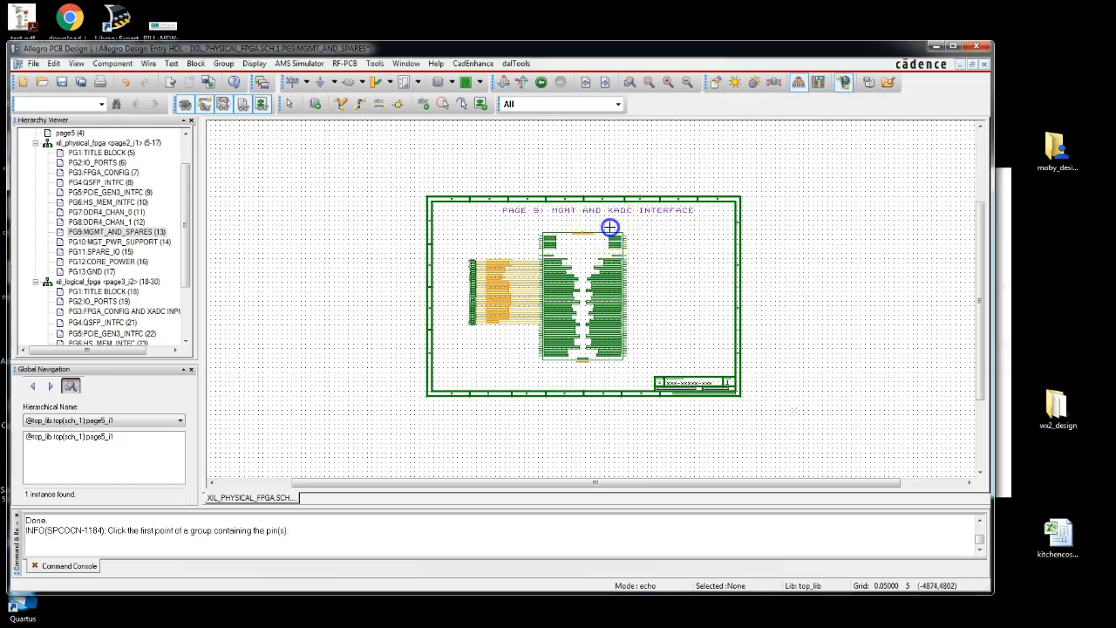
{"action": "left_click", "coordinate": [649, 359]}
{"action": "left_click", "coordinate": [683, 343]}
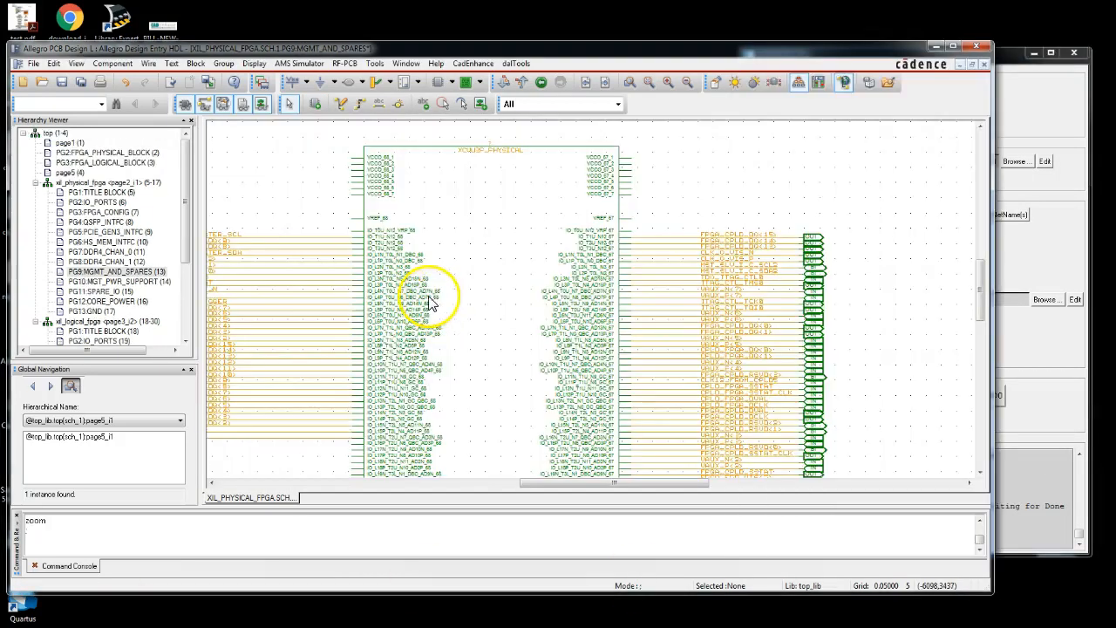
- Section the FPGA bank symbol on the physical block's MGMT_AND_SPARES page to assign its pin numbers
{"action": "middle_click_drag", "start_coordinate": [428, 299], "coordinate": [568, 286]}
{"action": "left_click_drag", "start_coordinate": [275, 194], "coordinate": [263, 307]}
{"action": "right_click_drag", "start_coordinate": [264, 307], "coordinate": [403, 352]}
{"action": "middle_click_drag", "start_coordinate": [452, 350], "coordinate": [410, 376]}
{"action": "middle_click_drag", "start_coordinate": [827, 258], "coordinate": [733, 251]}
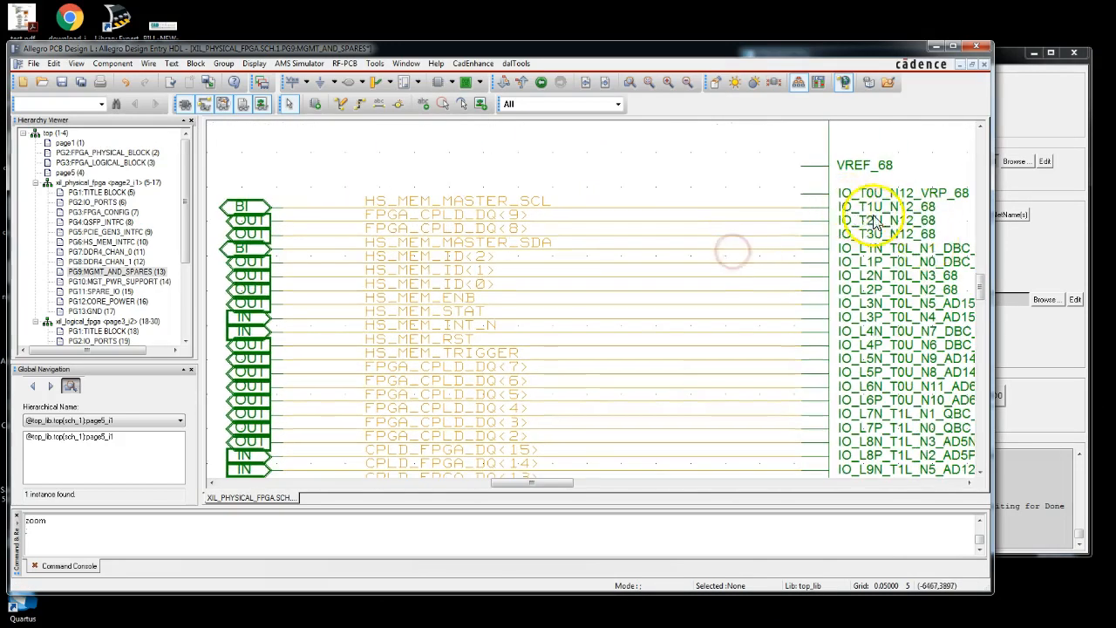
{"action": "left_click", "coordinate": [98, 548]}
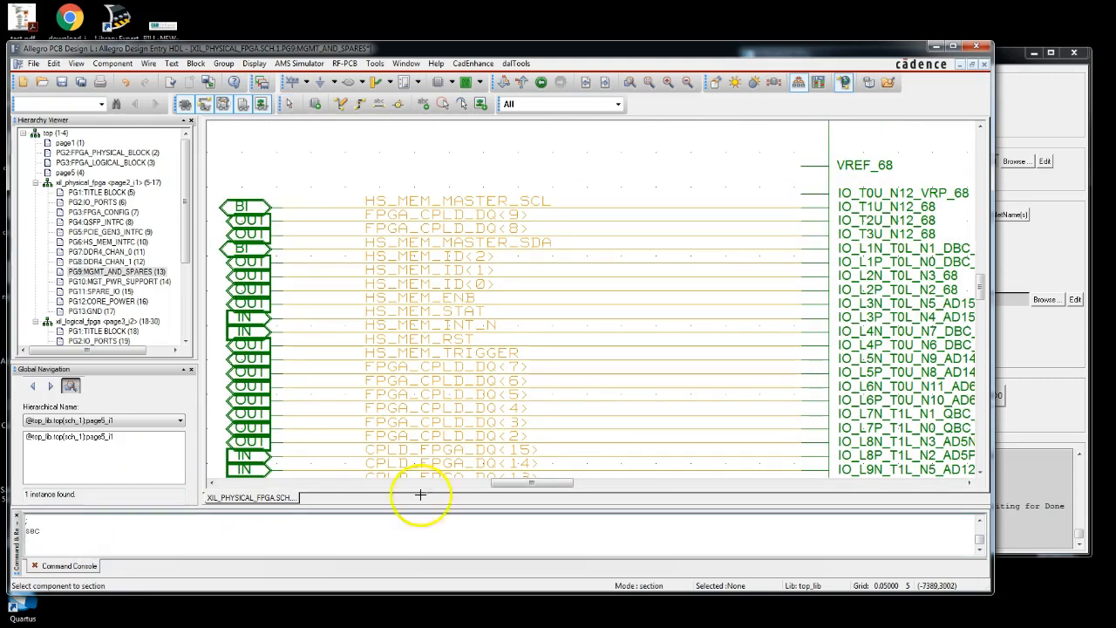
{"action": "left_click", "coordinate": [853, 307]}
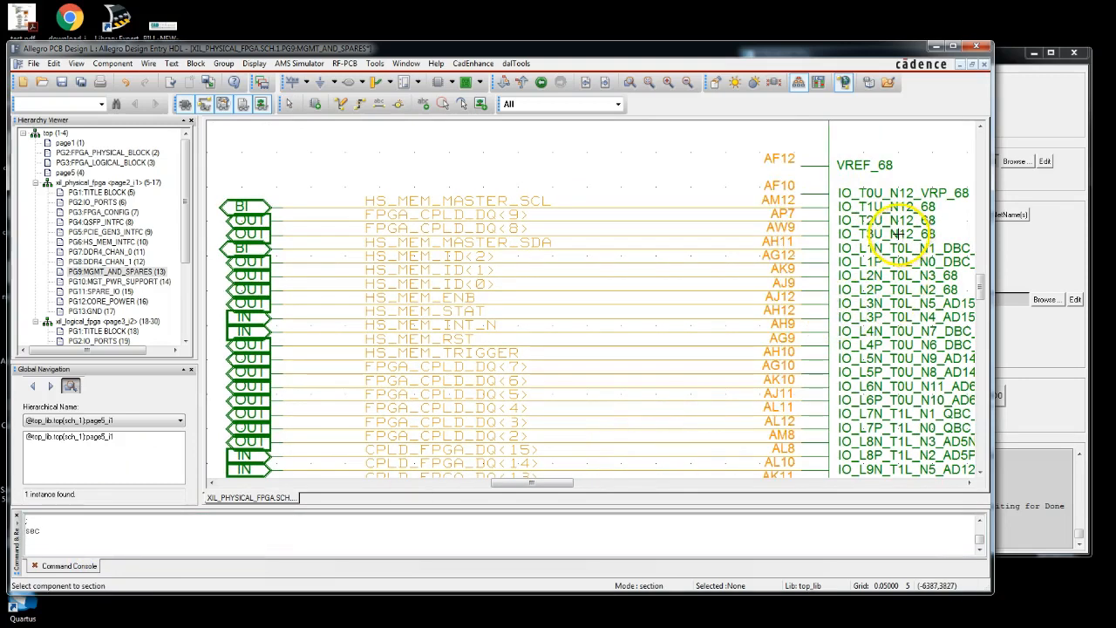
- Examine the pin numbers, net names and IN, OUT and BI port directions on both sides of the bank symbol
{"action": "middle_click_drag", "start_coordinate": [525, 260], "coordinate": [531, 212]}
{"action": "middle_click_drag", "start_coordinate": [604, 254], "coordinate": [615, 160]}
{"action": "middle_click_drag", "start_coordinate": [588, 387], "coordinate": [581, 172]}
{"action": "middle_click_drag", "start_coordinate": [723, 326], "coordinate": [262, 289]}
{"action": "middle_click_drag", "start_coordinate": [956, 319], "coordinate": [582, 267]}
{"action": "middle_click_drag", "start_coordinate": [814, 247], "coordinate": [623, 272]}
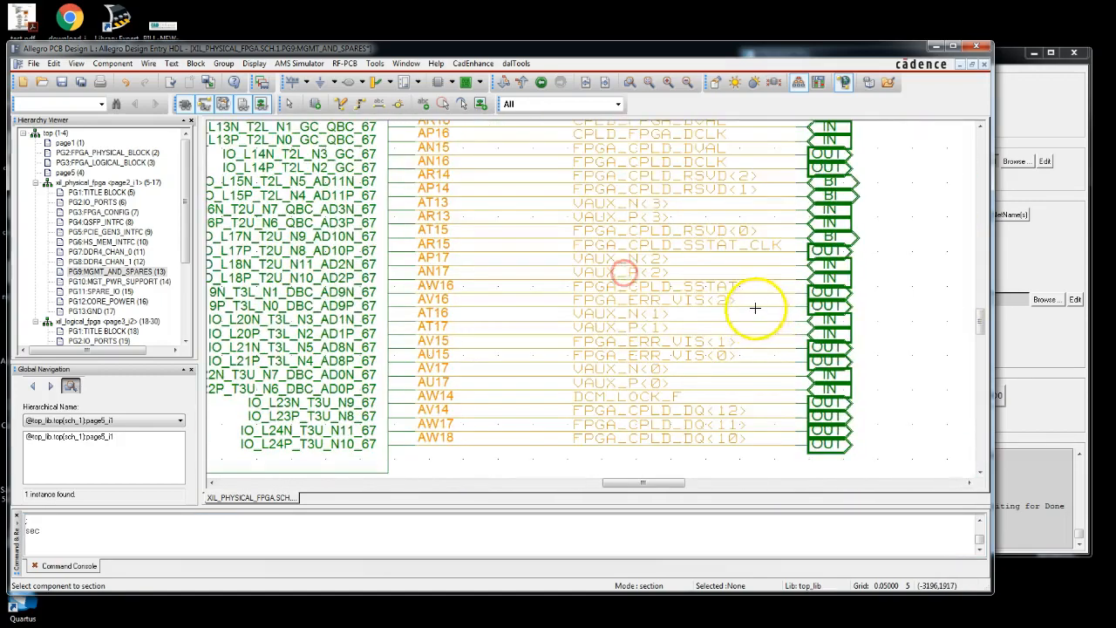
{"action": "middle_click_drag", "start_coordinate": [751, 320], "coordinate": [755, 489]}
{"action": "middle_click_drag", "start_coordinate": [765, 180], "coordinate": [768, 443]}
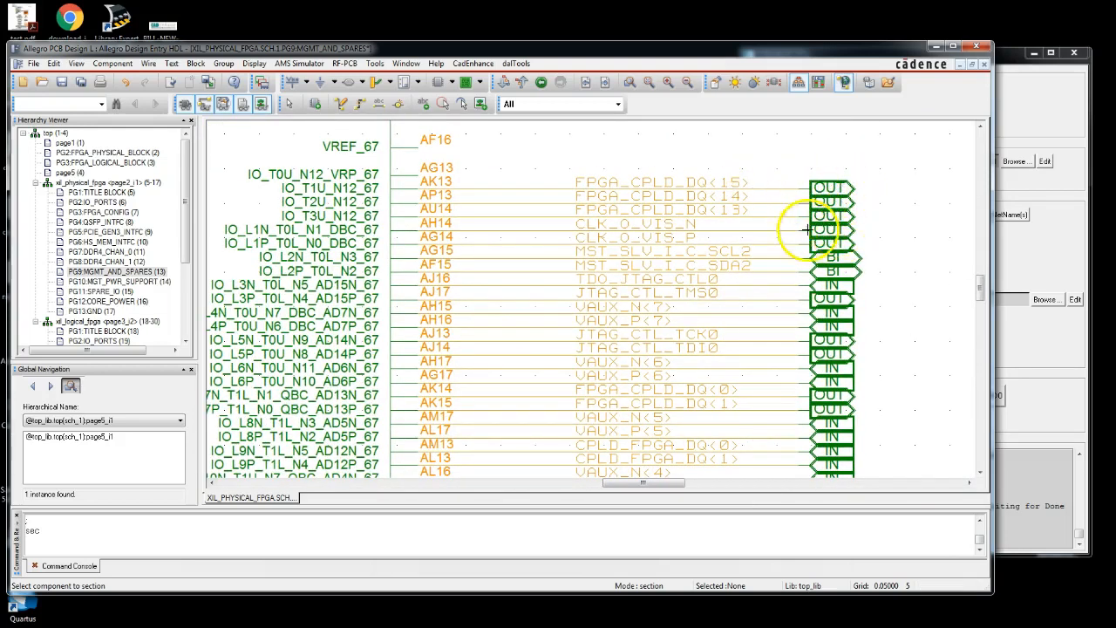
{"action": "middle_click_drag", "start_coordinate": [840, 318], "coordinate": [827, 190]}
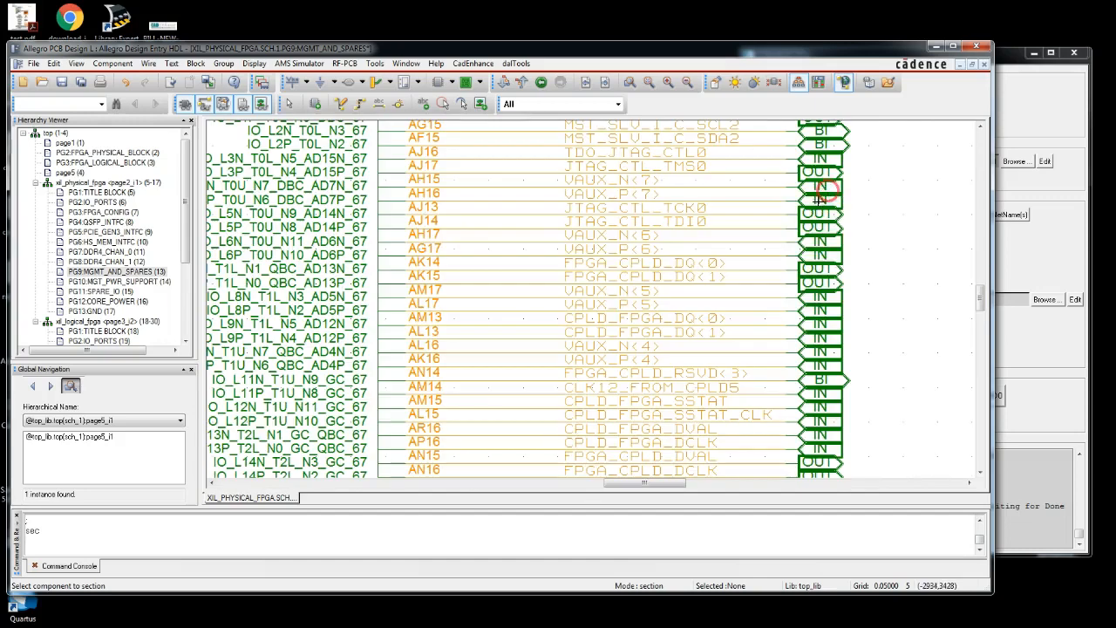
{"action": "middle_click_drag", "start_coordinate": [823, 309], "coordinate": [823, 218]}
{"action": "middle_click_drag", "start_coordinate": [818, 378], "coordinate": [812, 254]}
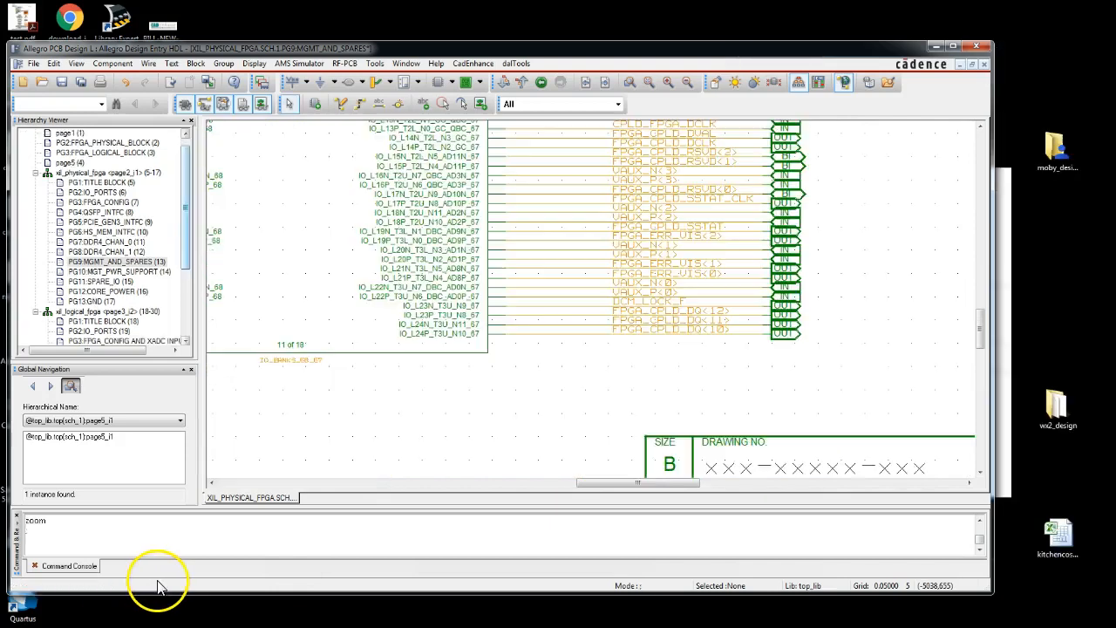
- Open the logical FPGA block's PCIE_GEN3_INTFC page and examine the functional pin names and pin numbers on its symbol
{"action": "left_click_drag", "start_coordinate": [185, 237], "coordinate": [184, 302]}
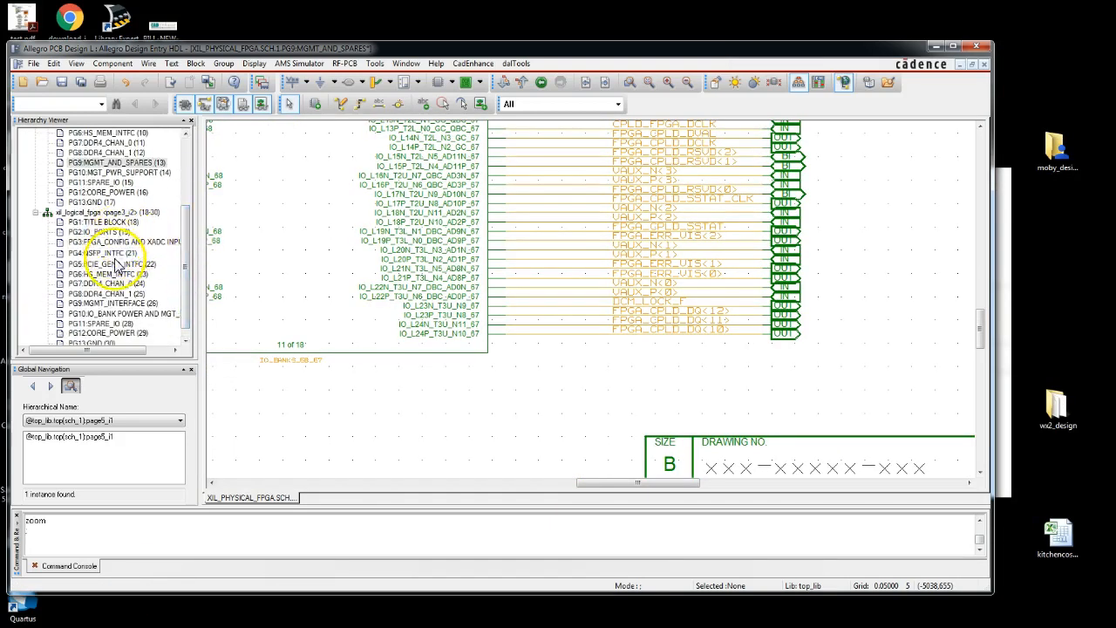
{"action": "double_click", "coordinate": [104, 266]}
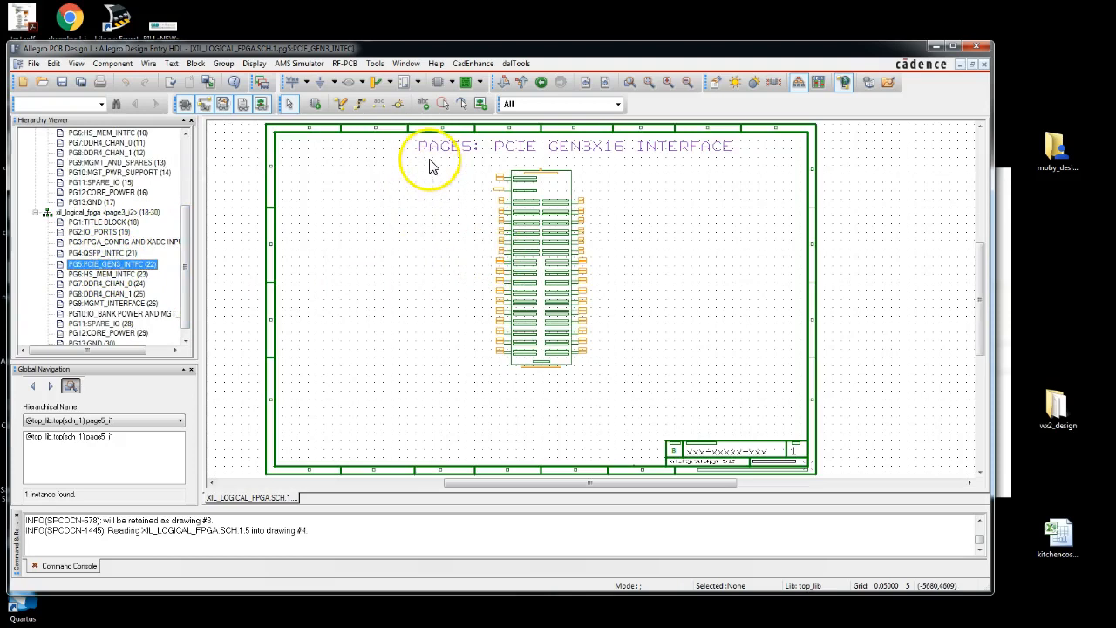
{"action": "right_click_drag", "start_coordinate": [532, 251], "coordinate": [690, 309]}
{"action": "mouse_move", "coordinate": [471, 191]}
{"action": "right_mouse_down"}
{"action": "mouse_move", "coordinate": [471, 258]}
{"action": "mouse_move", "coordinate": [634, 317]}
{"action": "right_mouse_up"}
{"action": "middle_click_drag", "start_coordinate": [523, 340], "coordinate": [501, 220]}
{"action": "middle_click_drag", "start_coordinate": [523, 380], "coordinate": [525, 262]}
{"action": "middle_click_drag", "start_coordinate": [611, 299], "coordinate": [609, 468]}
{"action": "middle_click_drag", "start_coordinate": [620, 242], "coordinate": [648, 410]}
{"action": "middle_click_drag", "start_coordinate": [678, 236], "coordinate": [461, 247]}
{"action": "mouse_move", "coordinate": [589, 225]}
{"action": "right_mouse_down"}
{"action": "mouse_move", "coordinate": [602, 291]}
{"action": "mouse_move", "coordinate": [673, 224]}
{"action": "right_mouse_up"}
{"action": "right_click_drag", "start_coordinate": [529, 166], "coordinate": [610, 250]}
{"action": "middle_click_drag", "start_coordinate": [469, 325], "coordinate": [480, 274]}
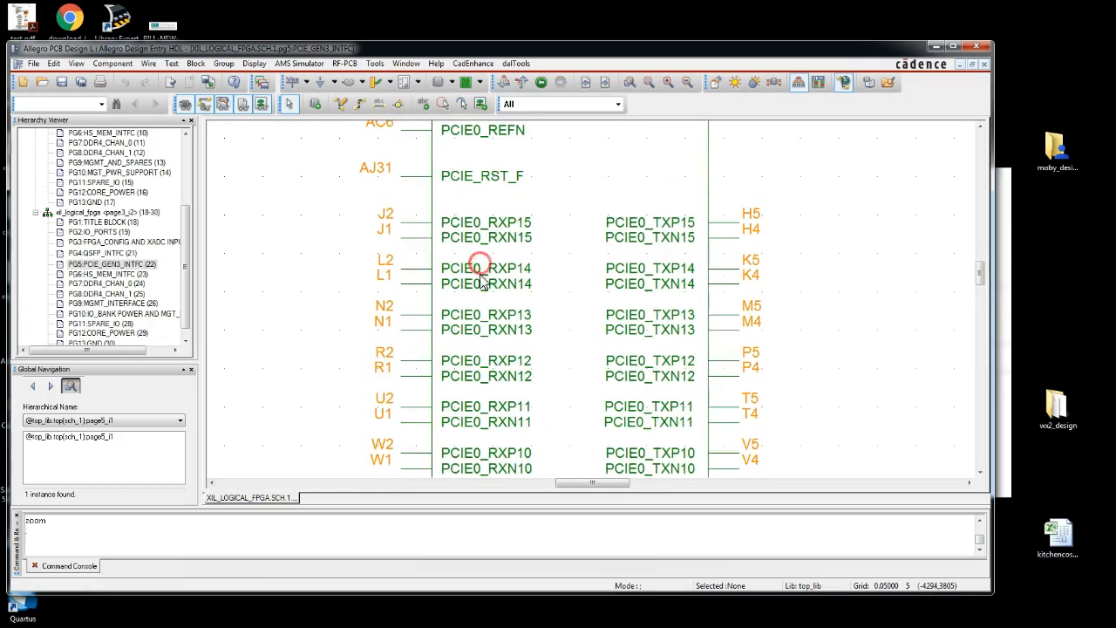
{"action": "middle_click_drag", "start_coordinate": [494, 344], "coordinate": [486, 199]}
{"action": "middle_click_drag", "start_coordinate": [514, 423], "coordinate": [508, 271]}
{"action": "right_click_drag", "start_coordinate": [580, 317], "coordinate": [582, 264]}
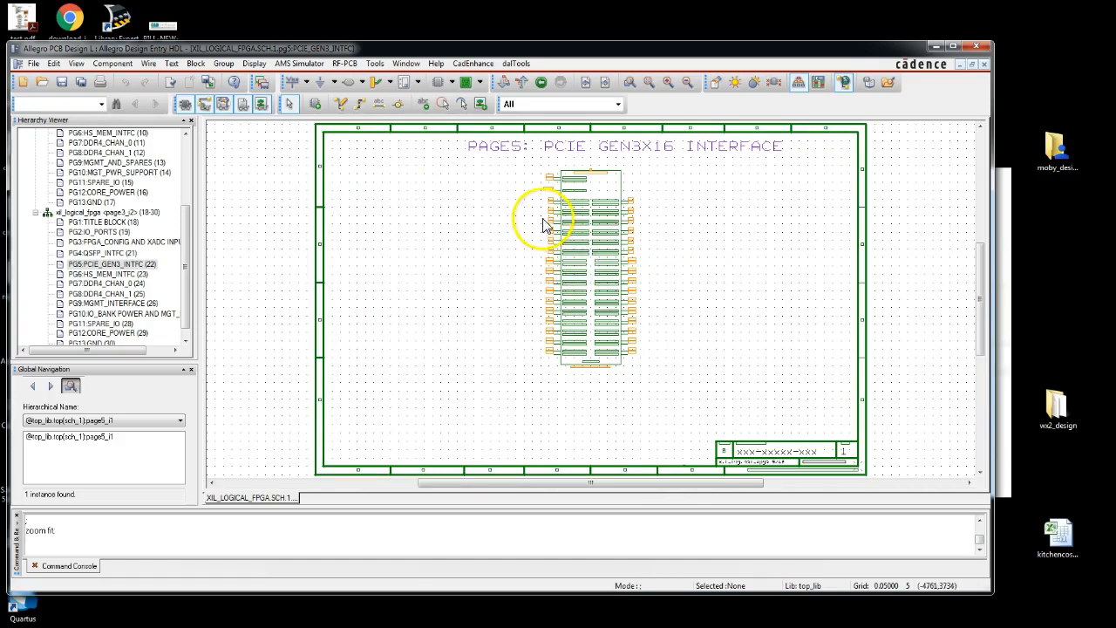
{"action": "right_click_drag", "start_coordinate": [553, 229], "coordinate": [692, 267]}
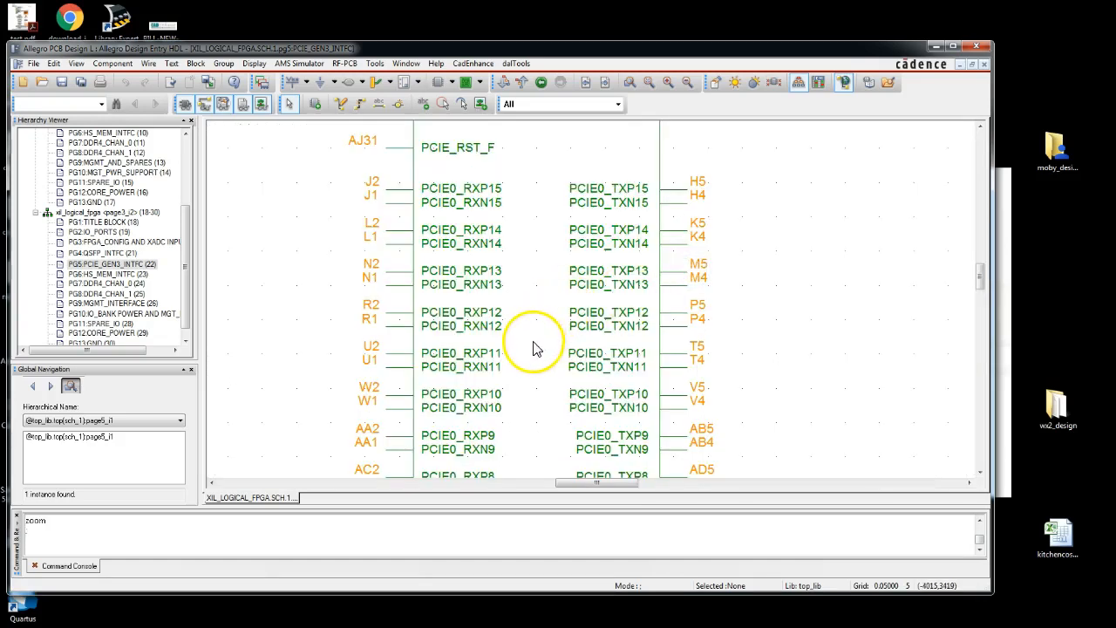
{"action": "mouse_move", "coordinate": [536, 347]}
{"action": "middle_mouse_down"}
{"action": "mouse_move", "coordinate": [539, 179]}
{"action": "mouse_move", "coordinate": [524, 149]}
{"action": "mouse_move", "coordinate": [508, 278]}
{"action": "middle_mouse_up"}
{"action": "right_click_drag", "start_coordinate": [794, 252], "coordinate": [794, 280]}
{"action": "right_click_drag", "start_coordinate": [880, 259], "coordinate": [879, 258]}
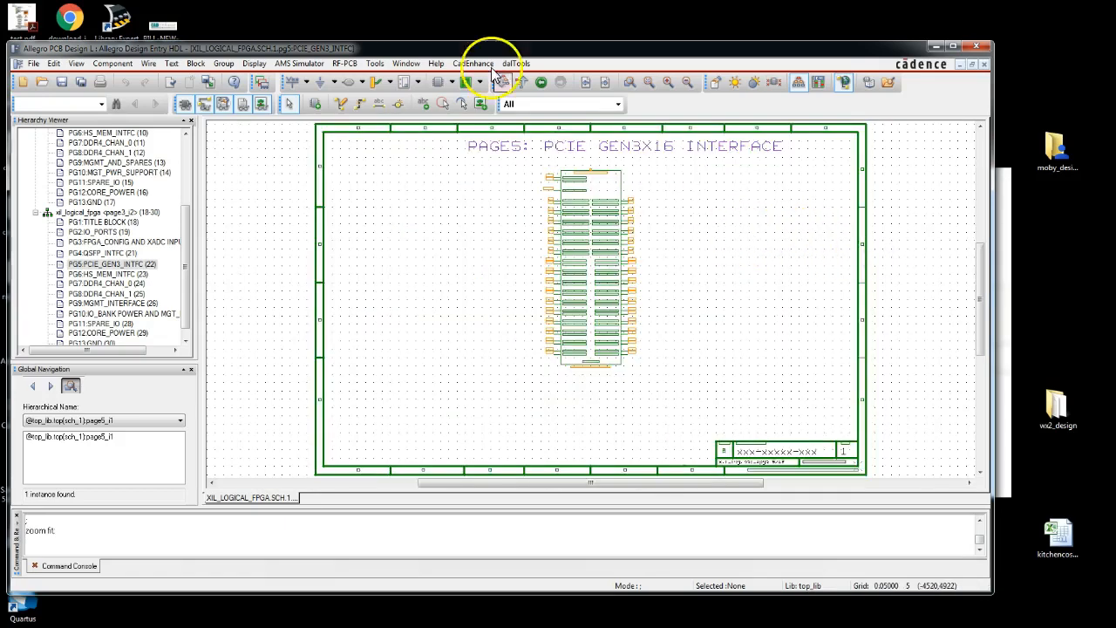
{"action": "mouse_move", "coordinate": [539, 165]}
{"action": "right_mouse_down"}
{"action": "mouse_move", "coordinate": [598, 232]}
{"action": "mouse_move", "coordinate": [628, 244]}
{"action": "right_mouse_up"}
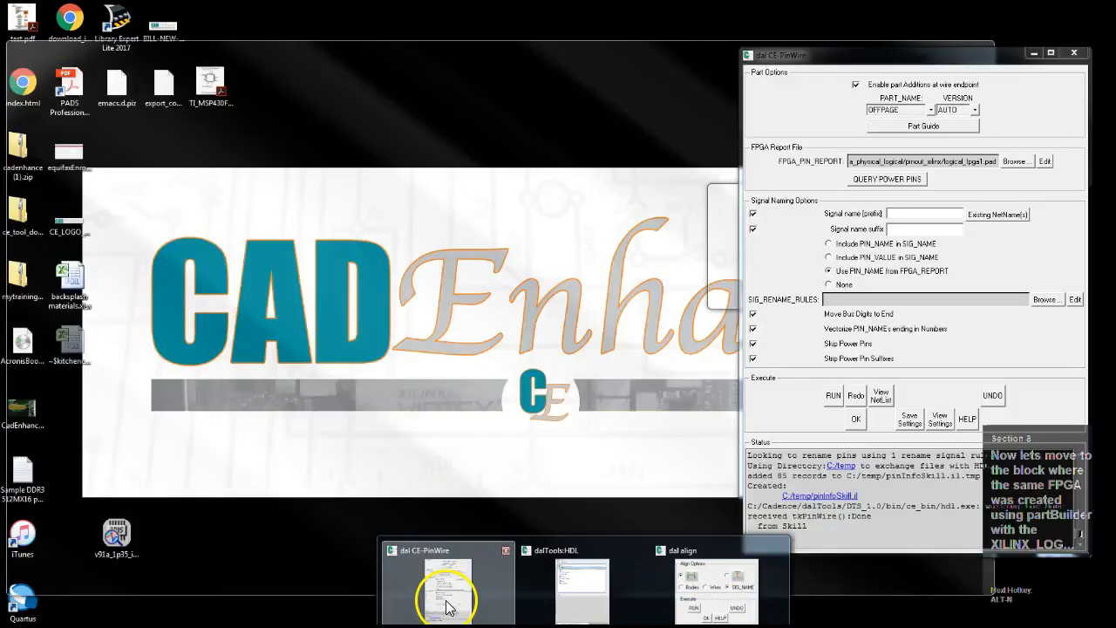
- Run PinWire with pin names included in the signal names on the left-side pins of the PCIE_GEN3_INTFC page symbol
{"action": "left_click", "coordinate": [447, 601]}
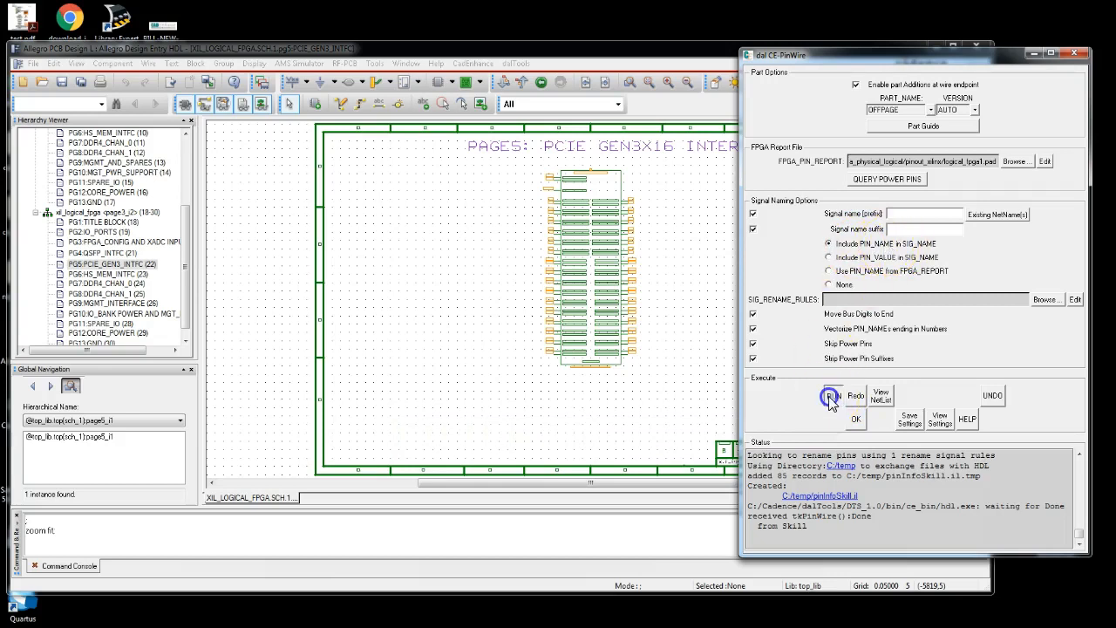
{"action": "left_click", "coordinate": [833, 398]}
{"action": "left_click", "coordinate": [531, 167]}
{"action": "left_click", "coordinate": [571, 372]}
{"action": "left_click", "coordinate": [428, 177]}
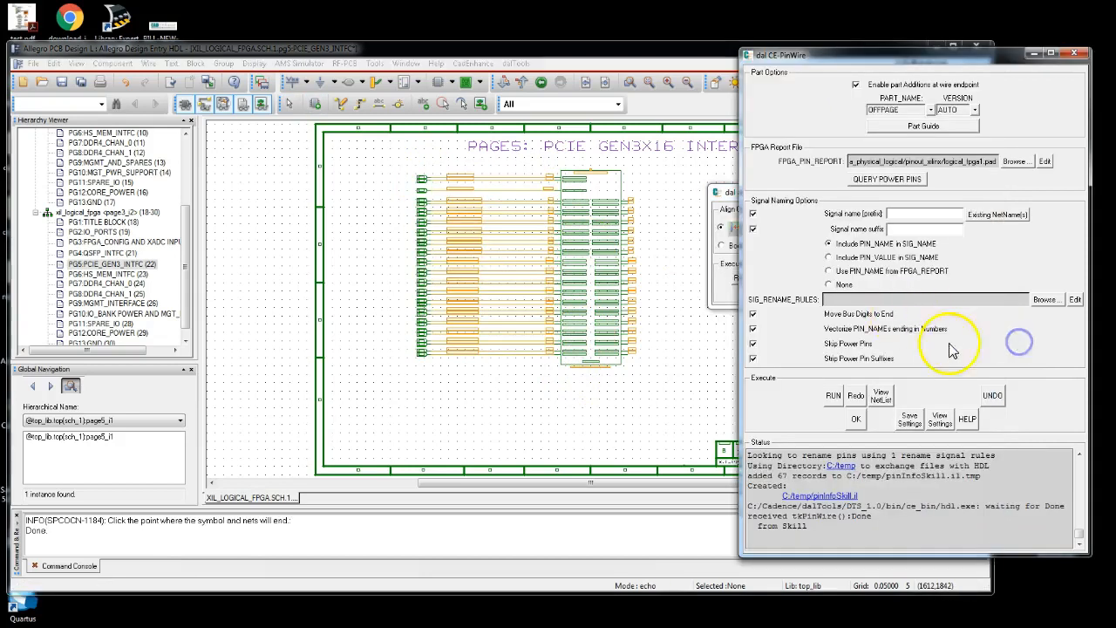
- Run PinWire on the right-side pins of the PCIE_GEN3_INTFC page symbol, ending the nets inside the right border
{"action": "left_click", "coordinate": [832, 399]}
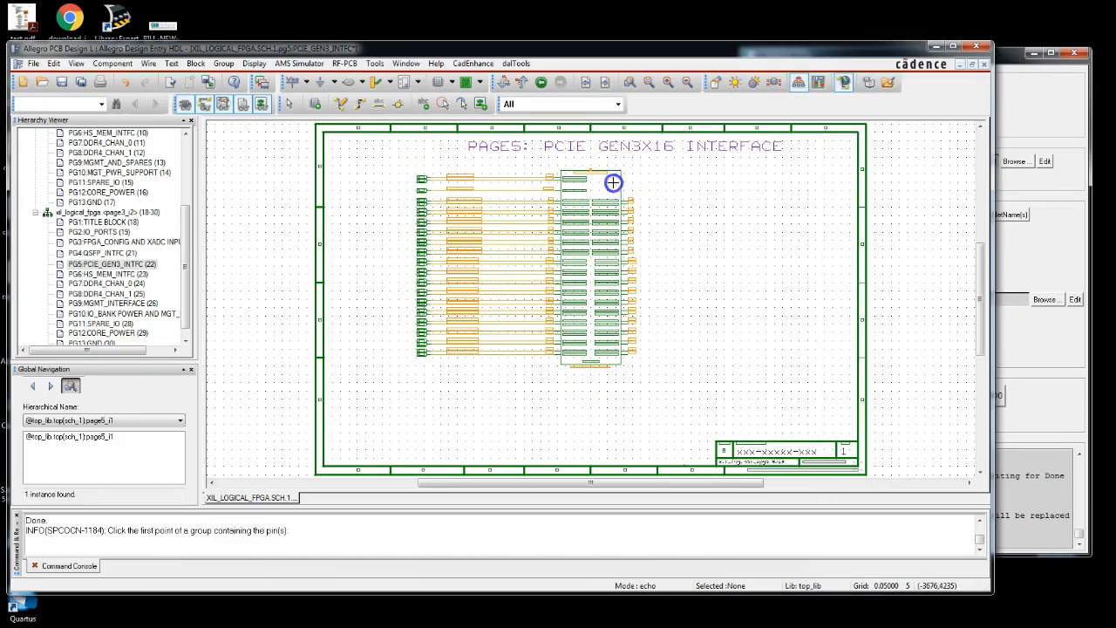
{"action": "left_click", "coordinate": [611, 179]}
{"action": "left_click", "coordinate": [648, 363]}
{"action": "left_click", "coordinate": [766, 214]}
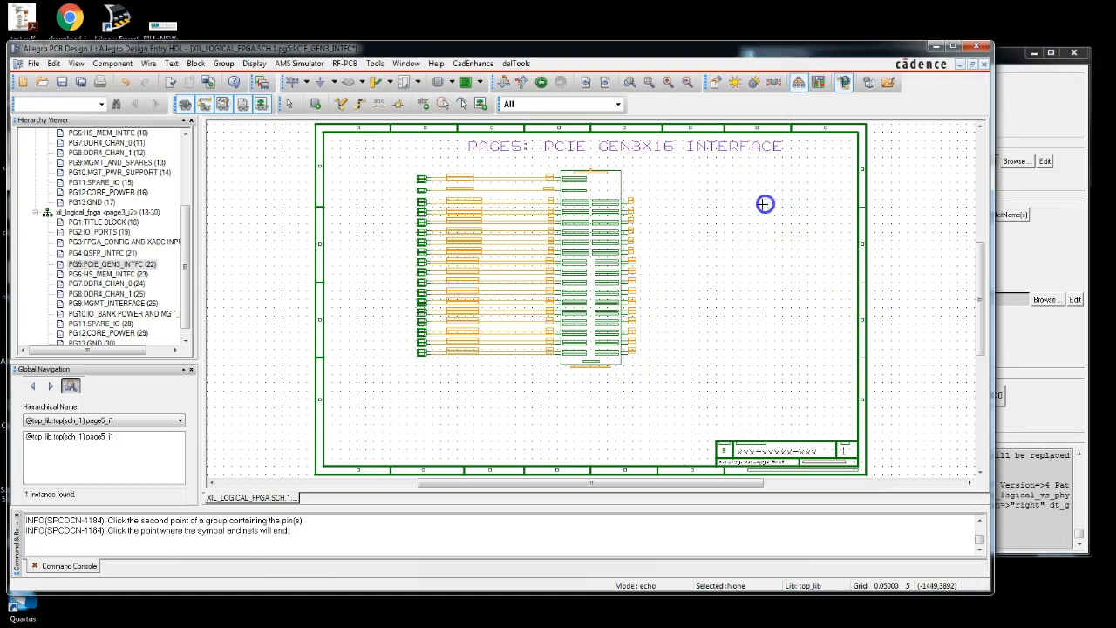
- Examine the PCIe net names and off-page port directions on both sides of the PCIE_GEN3_INTFC symbol
{"action": "left_click", "coordinate": [491, 161]}
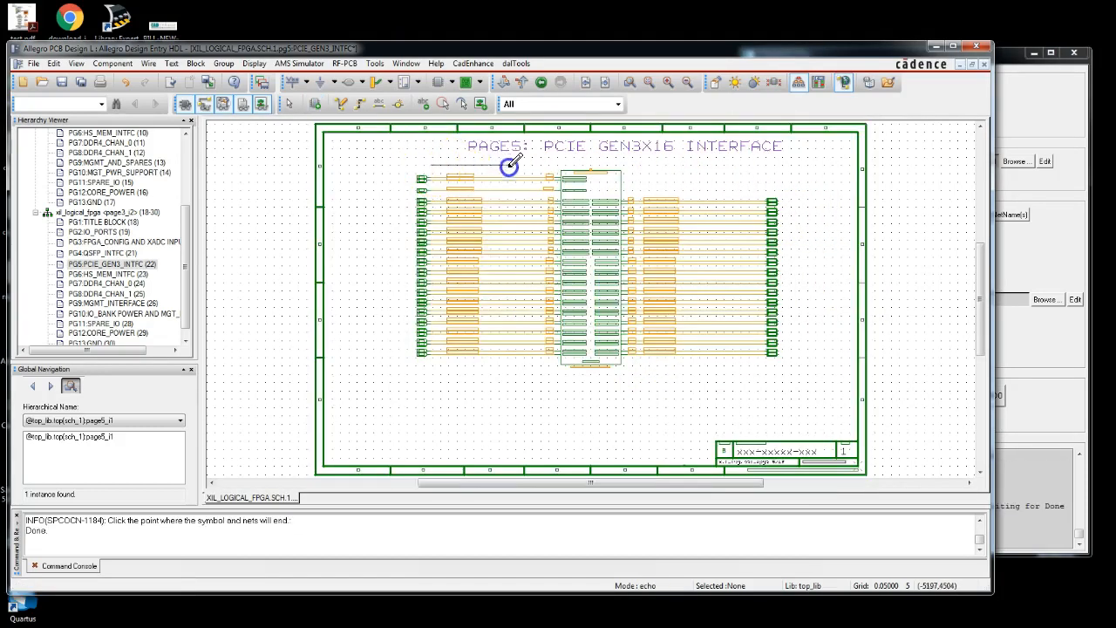
{"action": "scroll", "coordinate": [535, 305], "scroll_direction": "up", "scroll_amount": 3}
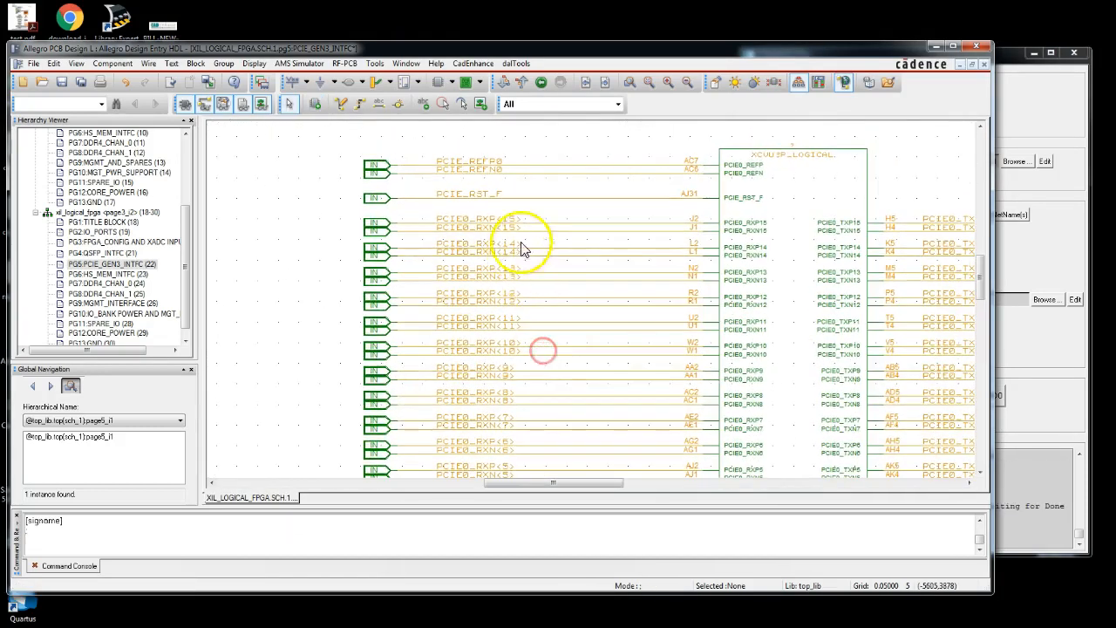
{"action": "middle_click_drag", "start_coordinate": [662, 253], "coordinate": [640, 157]}
{"action": "middle_click_drag", "start_coordinate": [582, 317], "coordinate": [571, 227]}
{"action": "middle_click_drag", "start_coordinate": [534, 361], "coordinate": [392, 418]}
{"action": "middle_click_drag", "start_coordinate": [888, 262], "coordinate": [791, 419]}
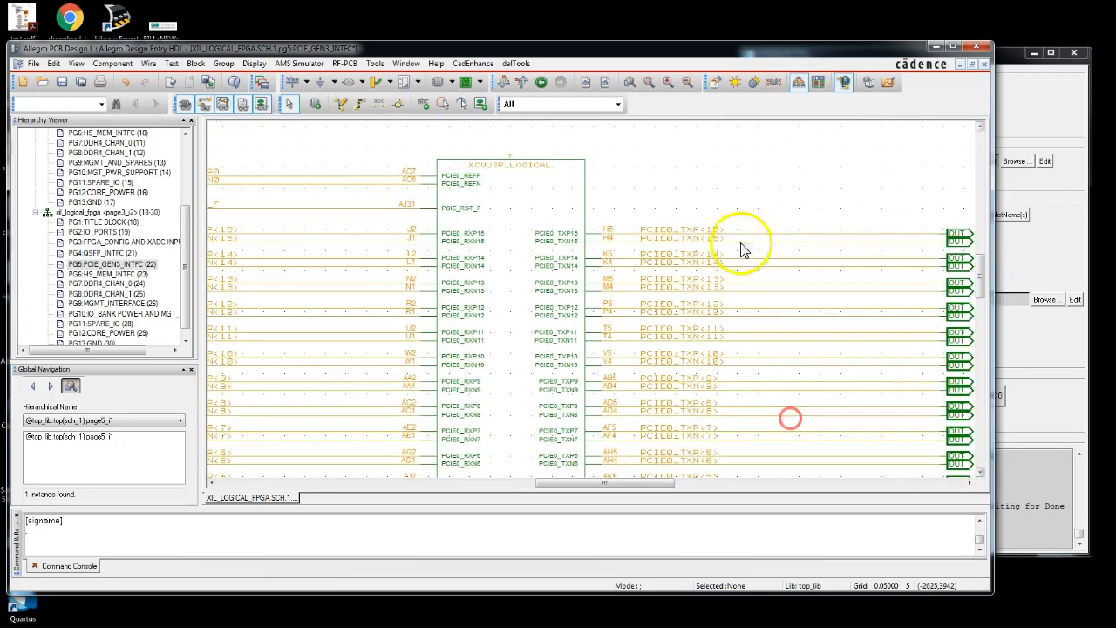
- Open the logical FPGA block's MGMT_INTERFACE page and examine the functional pin names on its symbol
{"action": "left_click", "coordinate": [1065, 244]}
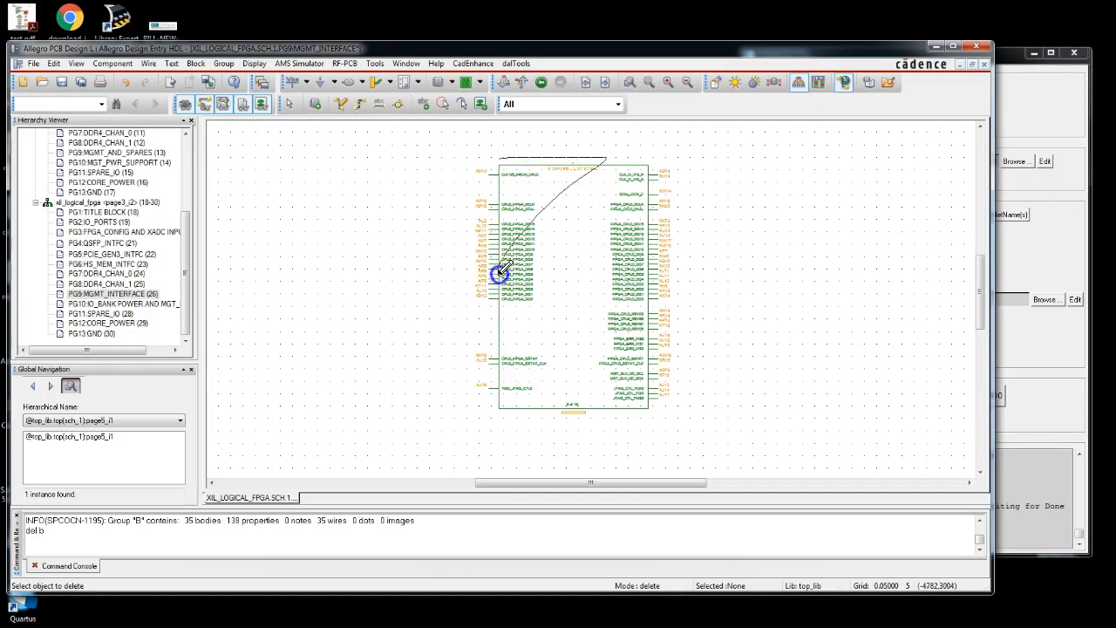
{"action": "right_click_drag", "start_coordinate": [499, 272], "coordinate": [668, 307]}
{"action": "mouse_move", "coordinate": [654, 317]}
{"action": "middle_mouse_down"}
{"action": "mouse_move", "coordinate": [709, 304]}
{"action": "mouse_move", "coordinate": [696, 302]}
{"action": "mouse_move", "coordinate": [642, 356]}
{"action": "mouse_move", "coordinate": [631, 279]}
{"action": "mouse_move", "coordinate": [613, 468]}
{"action": "middle_mouse_up"}
{"action": "middle_click_drag", "start_coordinate": [610, 189], "coordinate": [615, 267]}
{"action": "mouse_move", "coordinate": [573, 237]}
{"action": "right_mouse_down"}
{"action": "mouse_move", "coordinate": [623, 274]}
{"action": "mouse_move", "coordinate": [622, 237]}
{"action": "right_mouse_up"}
{"action": "mouse_move", "coordinate": [536, 179]}
{"action": "right_mouse_down"}
{"action": "mouse_move", "coordinate": [661, 177]}
{"action": "mouse_move", "coordinate": [634, 391]}
{"action": "right_mouse_up"}
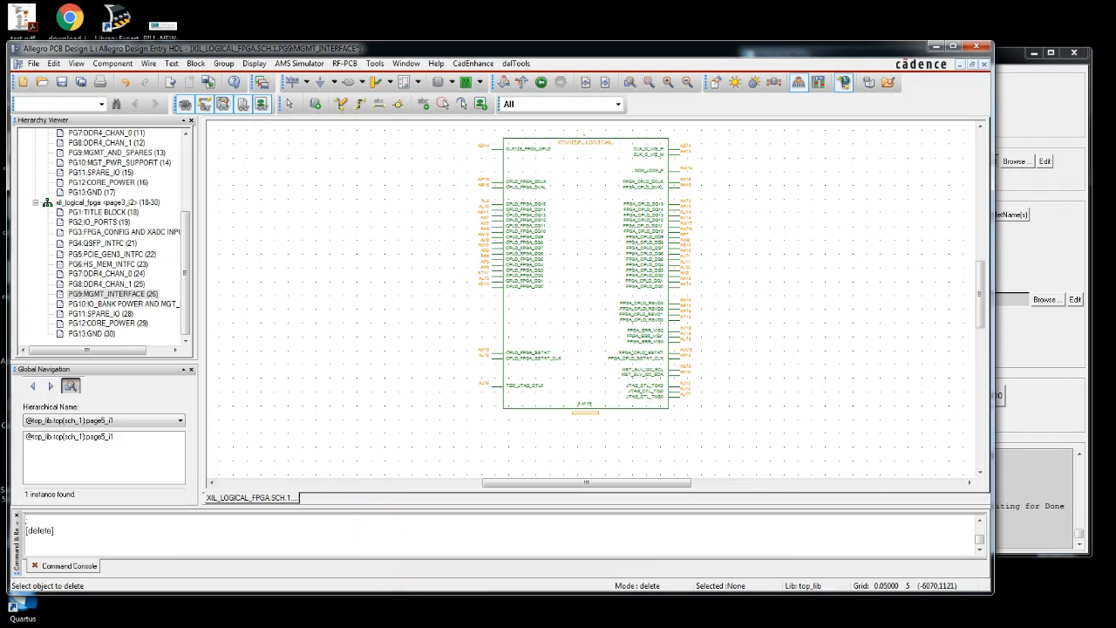
- Run PinWire on the left-side pins of the MGMT_INTERFACE page symbol, ending the nets to the left of the symbol
{"action": "mouse_move", "coordinate": [673, 591]}
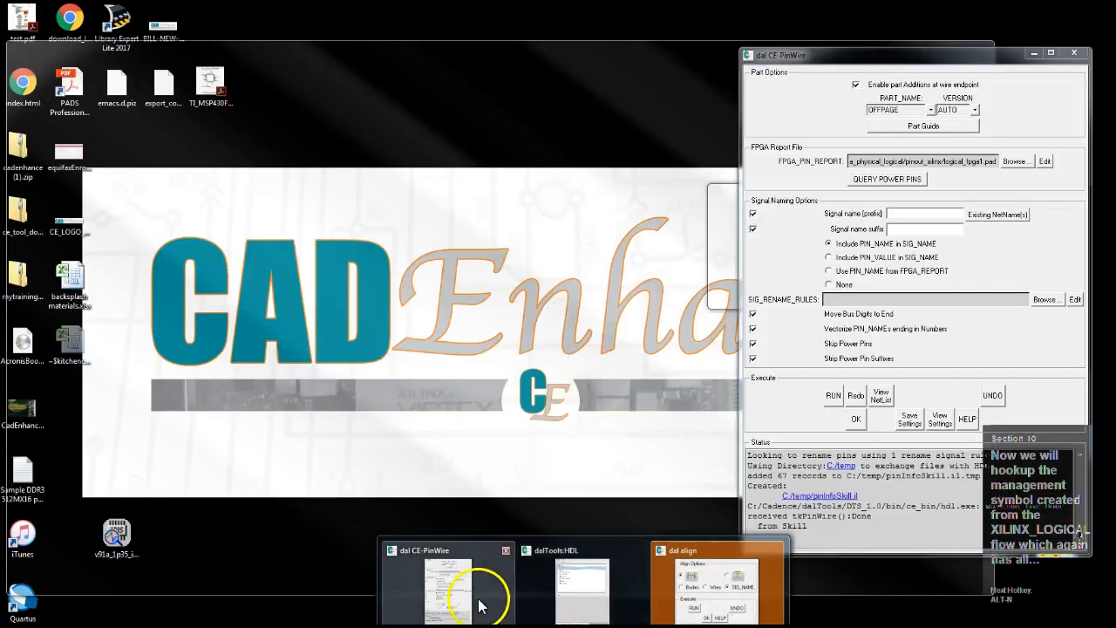
{"action": "left_click", "coordinate": [479, 605]}
{"action": "left_click", "coordinate": [837, 401]}
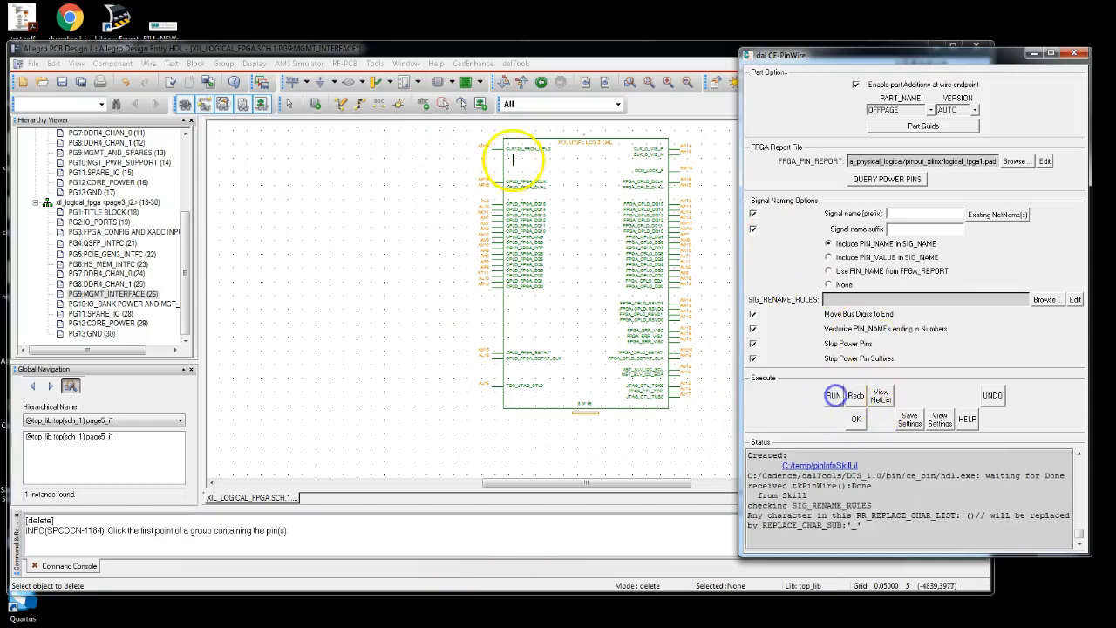
{"action": "left_click", "coordinate": [481, 140]}
{"action": "left_click", "coordinate": [515, 411]}
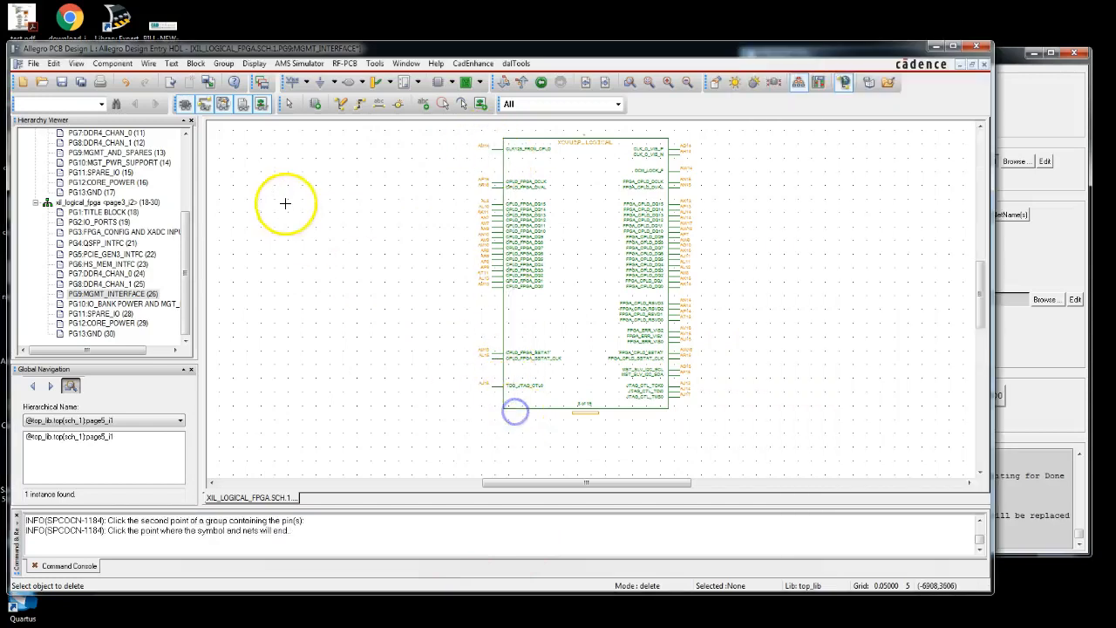
{"action": "left_click", "coordinate": [289, 165]}
- Run PinWire on the right-side pins of the MGMT_INTERFACE page symbol, ending the nets to the right of the symbol
{"action": "left_click", "coordinate": [1073, 384]}
{"action": "left_click", "coordinate": [837, 396]}
{"action": "left_click", "coordinate": [648, 132]}
{"action": "left_click", "coordinate": [700, 410]}
{"action": "left_click", "coordinate": [810, 145]}
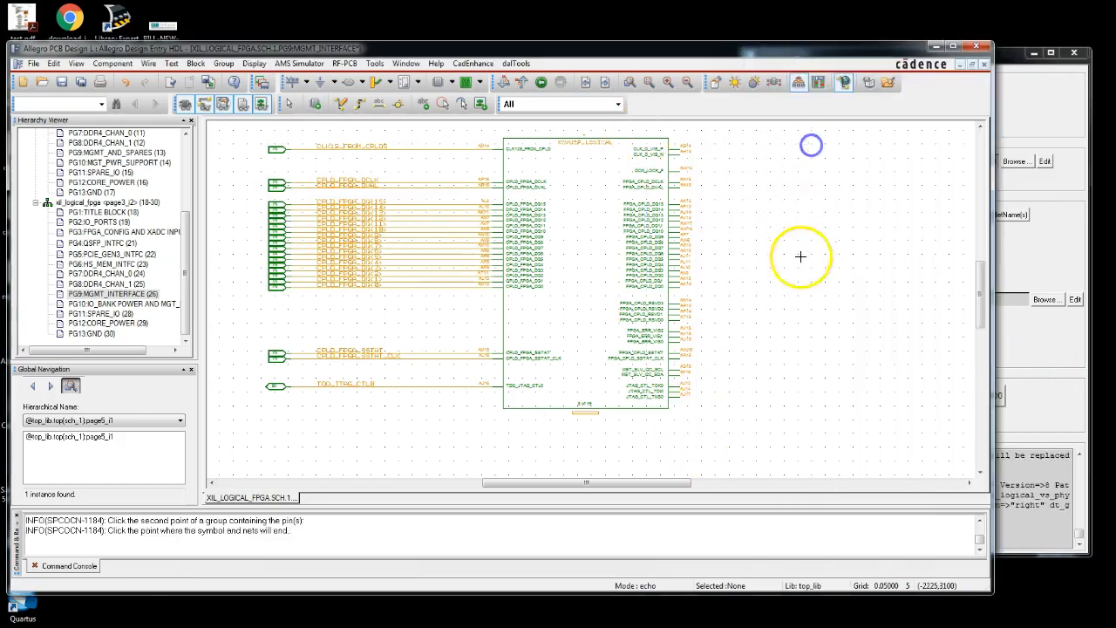
- Examine the net names and the IN, OUT and BI ports on both sides of the MGMT_INTERFACE symbol
{"action": "left_click", "coordinate": [343, 129]}
{"action": "right_click_drag", "start_coordinate": [343, 130], "coordinate": [514, 355]}
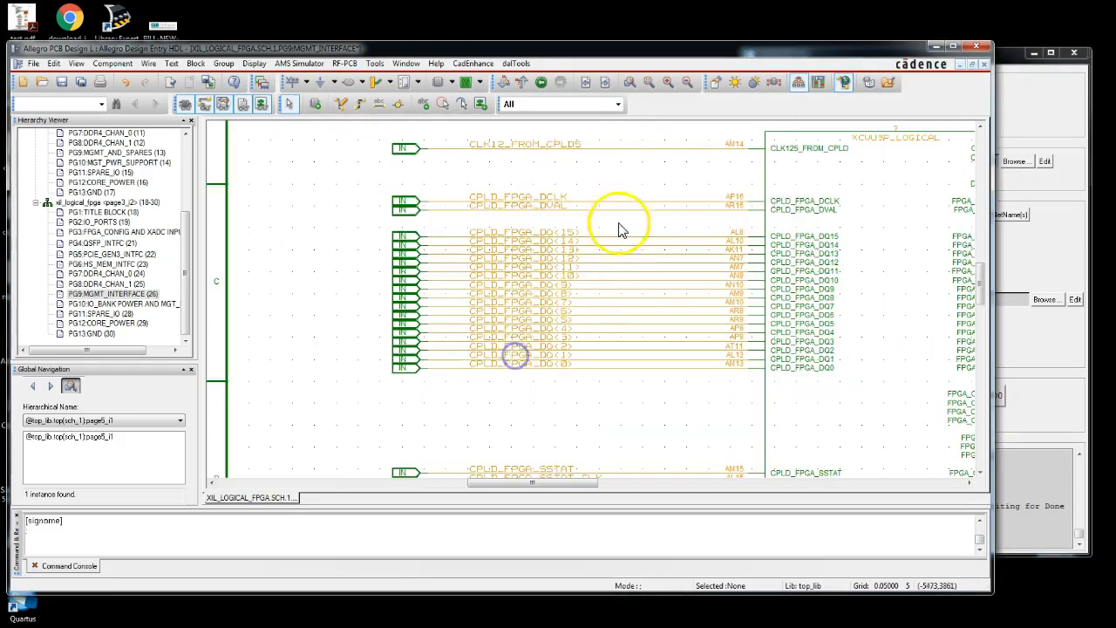
{"action": "middle_click_drag", "start_coordinate": [586, 286], "coordinate": [583, 192]}
{"action": "middle_click_drag", "start_coordinate": [551, 312], "coordinate": [538, 192]}
{"action": "middle_click_drag", "start_coordinate": [597, 286], "coordinate": [452, 282]}
{"action": "middle_click_drag", "start_coordinate": [662, 287], "coordinate": [329, 308]}
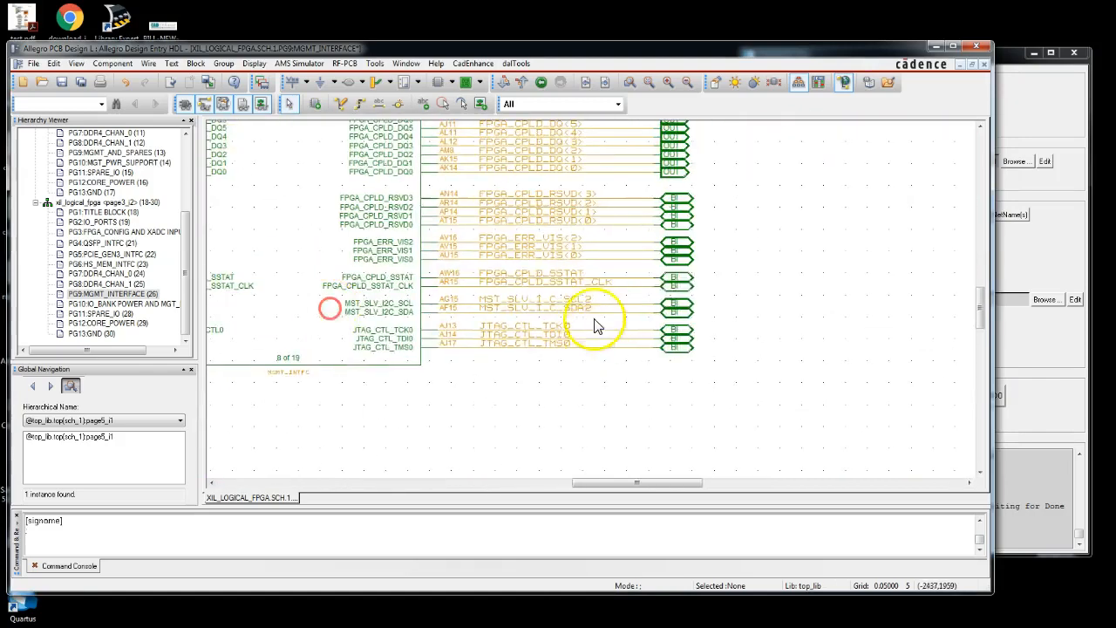
{"action": "middle_click_drag", "start_coordinate": [630, 166], "coordinate": [658, 407]}
{"action": "mouse_move", "coordinate": [599, 214]}
{"action": "right_mouse_down"}
{"action": "mouse_move", "coordinate": [657, 280]}
{"action": "mouse_move", "coordinate": [665, 201]}
{"action": "right_mouse_up"}
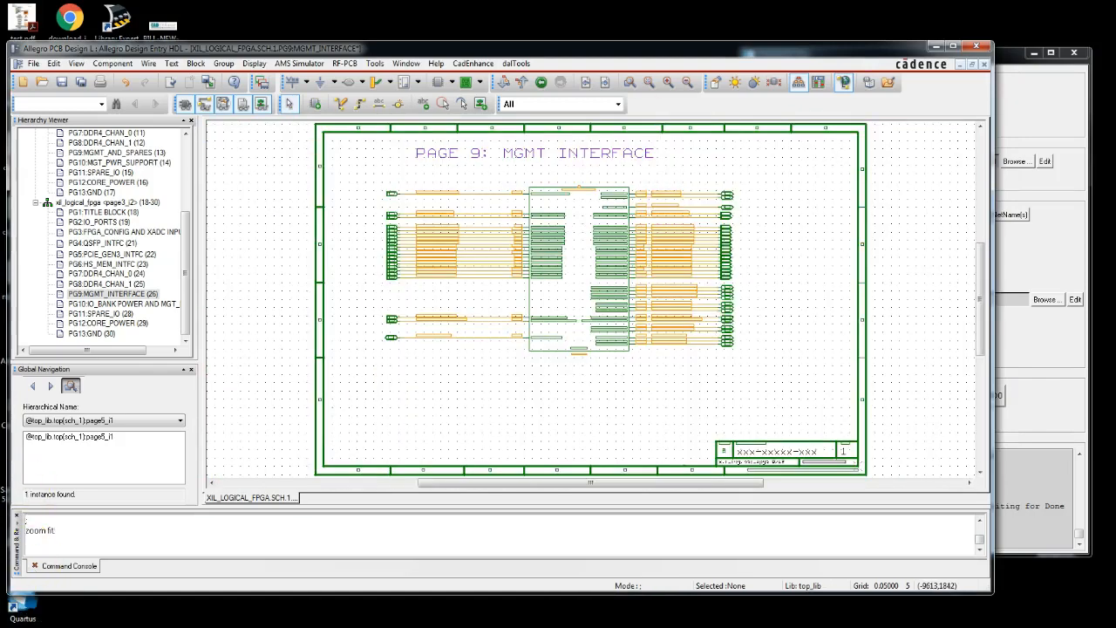
- Open page5 of the top-level design and examine the A, B and C port pins of the PCIe switch symbol
{"action": "mouse_move", "coordinate": [688, 212]}
{"action": "right_mouse_down"}
{"action": "mouse_move", "coordinate": [692, 279]}
{"action": "mouse_move", "coordinate": [758, 219]}
{"action": "right_mouse_up"}
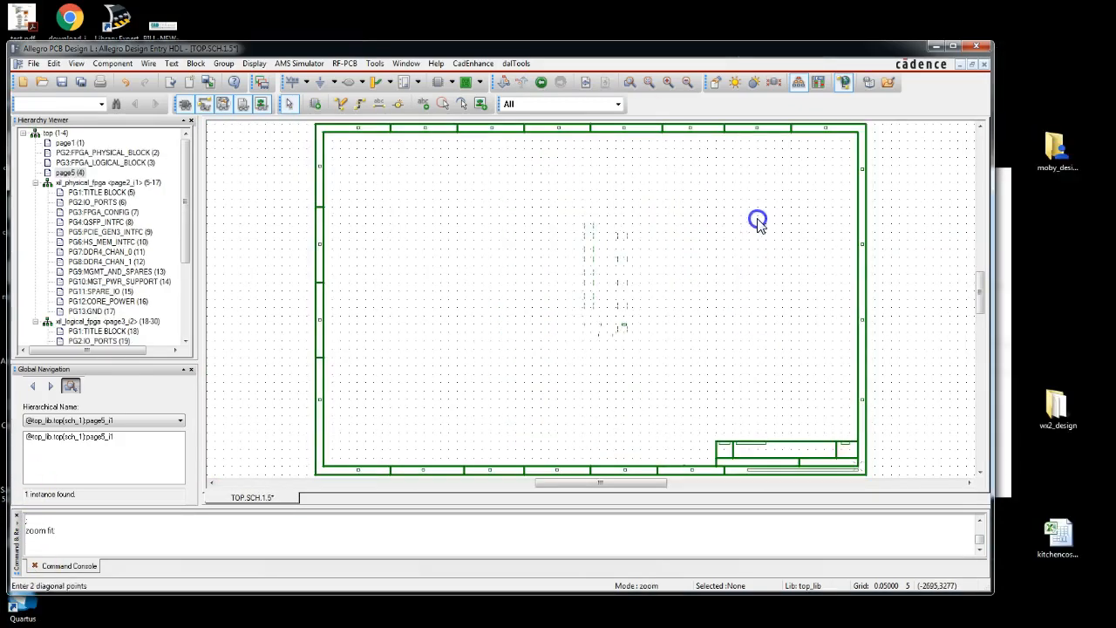
{"action": "mouse_move", "coordinate": [510, 159]}
{"action": "right_mouse_down"}
{"action": "mouse_move", "coordinate": [649, 181]}
{"action": "mouse_move", "coordinate": [934, 369]}
{"action": "right_mouse_up"}
{"action": "middle_click_drag", "start_coordinate": [608, 297], "coordinate": [705, 309]}
{"action": "mouse_move", "coordinate": [443, 225]}
{"action": "right_mouse_down"}
{"action": "mouse_move", "coordinate": [336, 379]}
{"action": "mouse_move", "coordinate": [531, 416]}
{"action": "right_mouse_up"}
{"action": "mouse_move", "coordinate": [615, 425]}
{"action": "middle_mouse_down"}
{"action": "mouse_move", "coordinate": [639, 353]}
{"action": "mouse_move", "coordinate": [644, 375]}
{"action": "middle_mouse_up"}
{"action": "mouse_move", "coordinate": [449, 199]}
{"action": "right_mouse_down"}
{"action": "mouse_move", "coordinate": [432, 331]}
{"action": "mouse_move", "coordinate": [735, 402]}
{"action": "right_mouse_up"}
{"action": "mouse_move", "coordinate": [690, 381]}
{"action": "middle_mouse_down"}
{"action": "mouse_move", "coordinate": [705, 415]}
{"action": "mouse_move", "coordinate": [727, 402]}
{"action": "middle_mouse_up"}
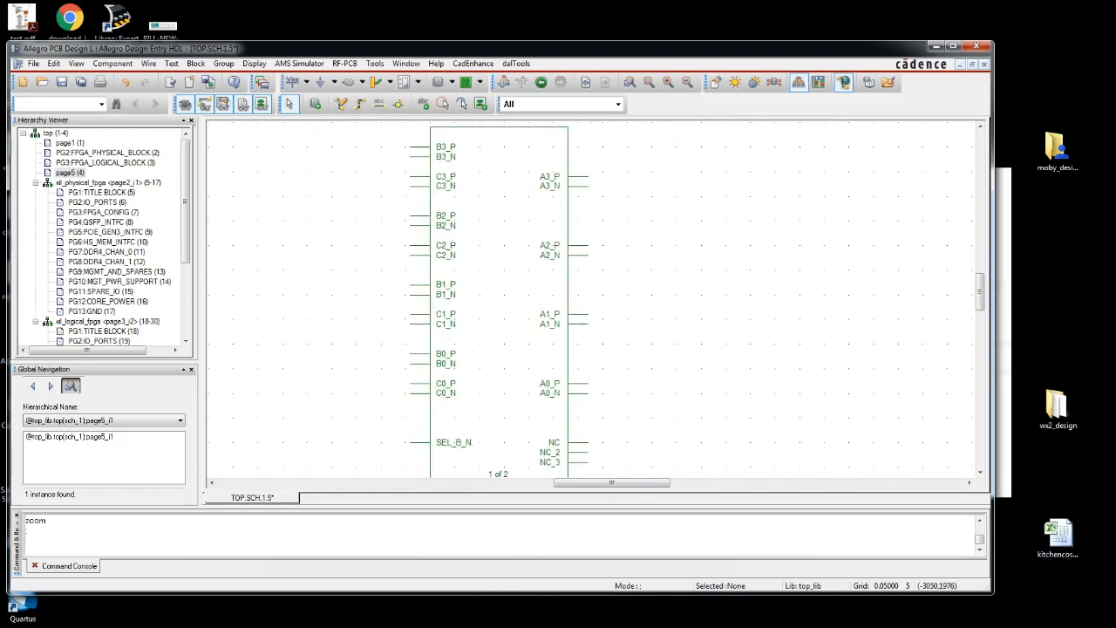
- Set the signal rename rules to A:HOST_PCIE,B:PCIE_SW_P0,C:PCIE_SW_P1 and run PinWire on the PCIe switch symbol's left-side pins, including SEL_B_N
{"action": "left_click", "coordinate": [584, 626]}
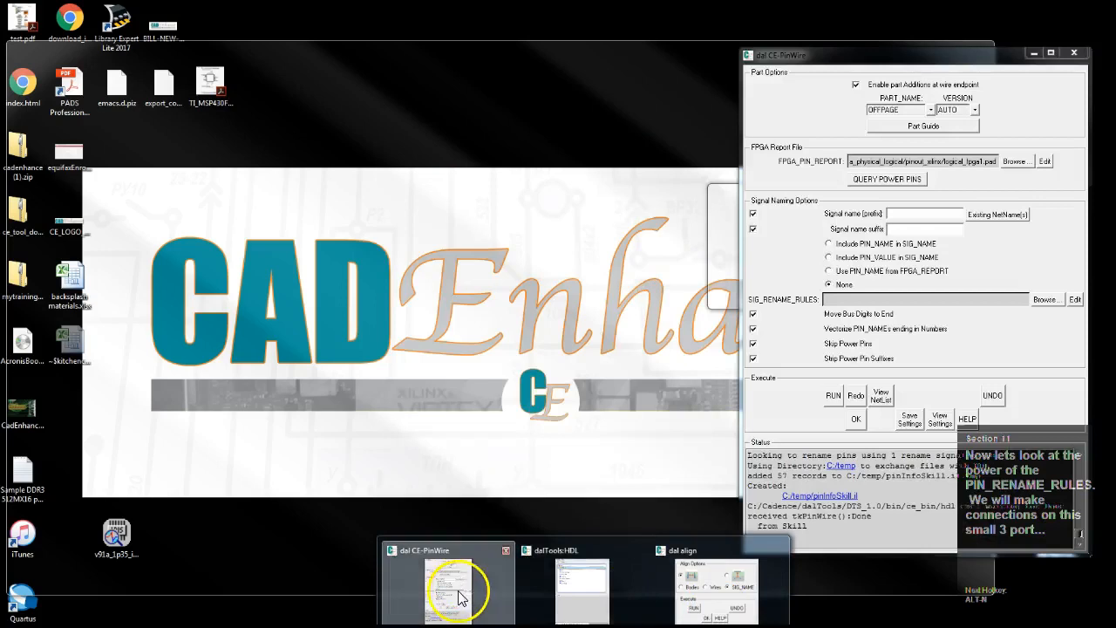
{"action": "left_click", "coordinate": [460, 599]}
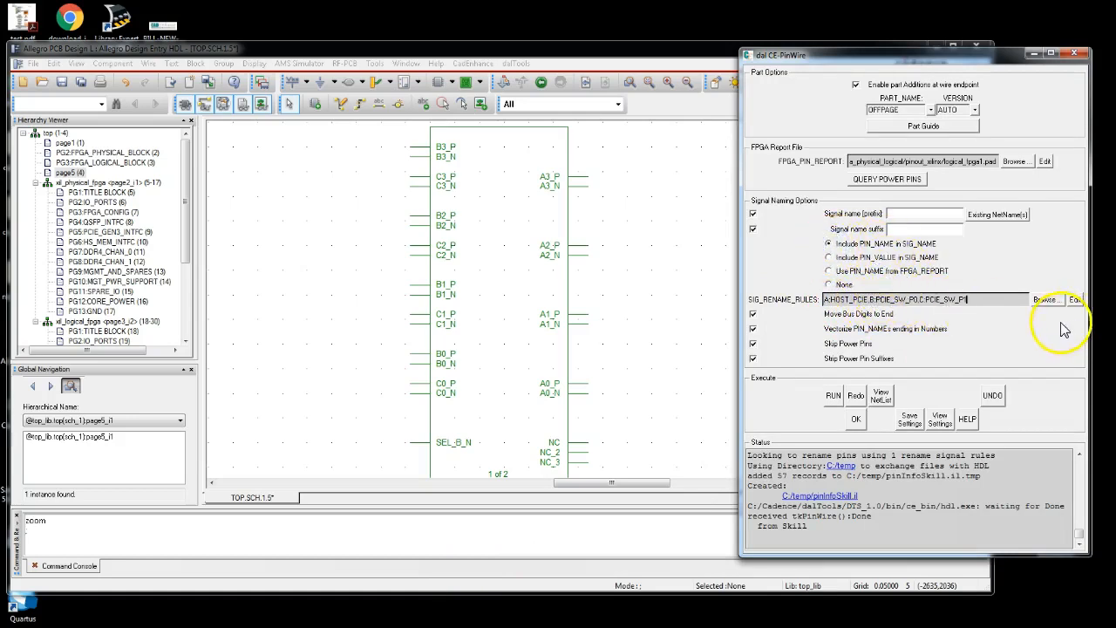
{"action": "left_click", "coordinate": [834, 398]}
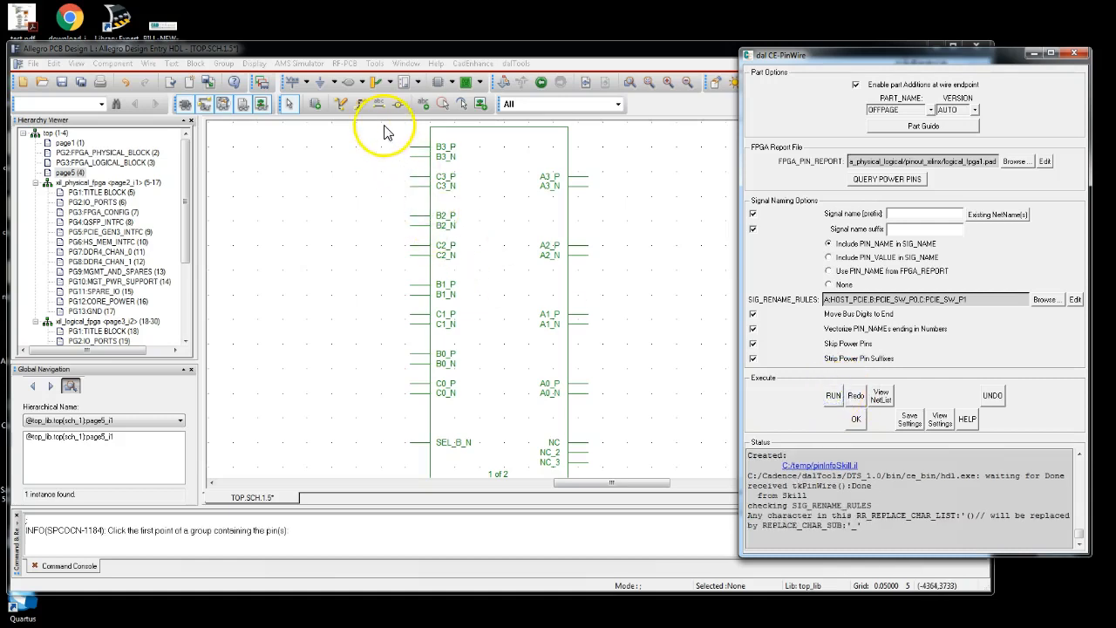
{"action": "left_click", "coordinate": [408, 143]}
{"action": "middle_click_drag", "start_coordinate": [468, 319], "coordinate": [498, 282]}
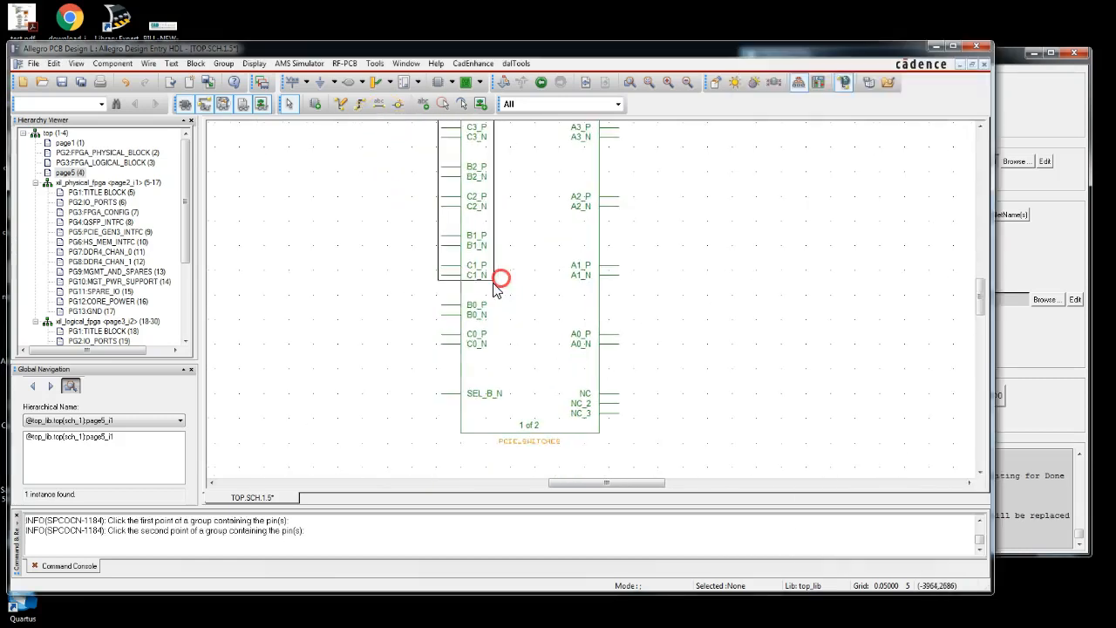
{"action": "left_click", "coordinate": [483, 409]}
{"action": "left_click", "coordinate": [257, 368]}
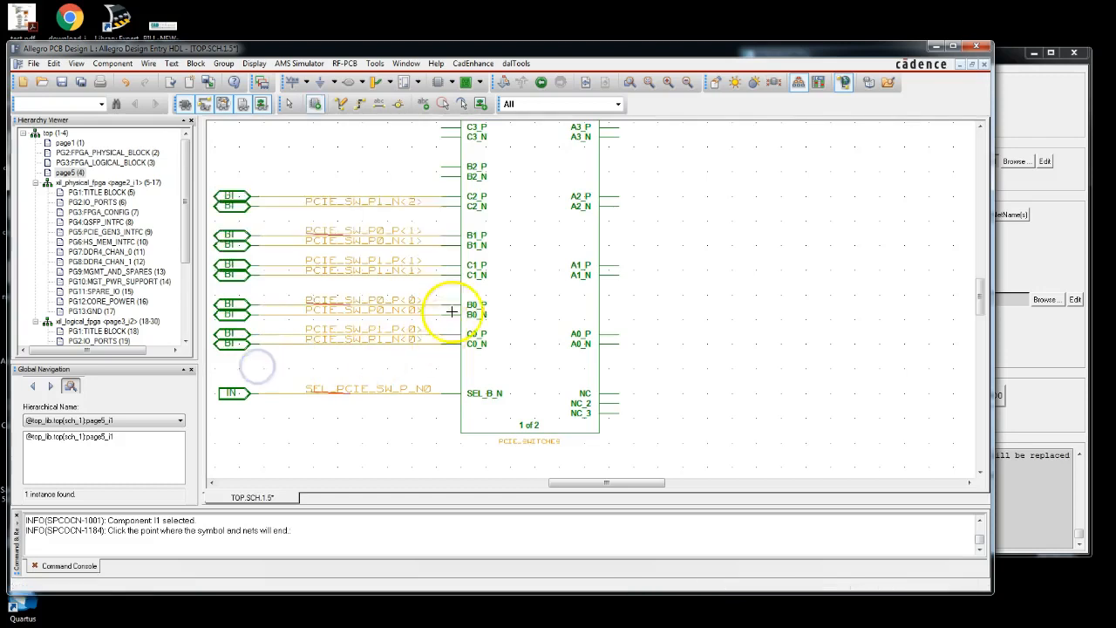
- Run PinWire with the same rename rules on the PCIe switch symbol's right-side A3 to A0 pins, leaving out the NC pins
{"action": "middle_click_drag", "start_coordinate": [663, 249], "coordinate": [638, 310]}
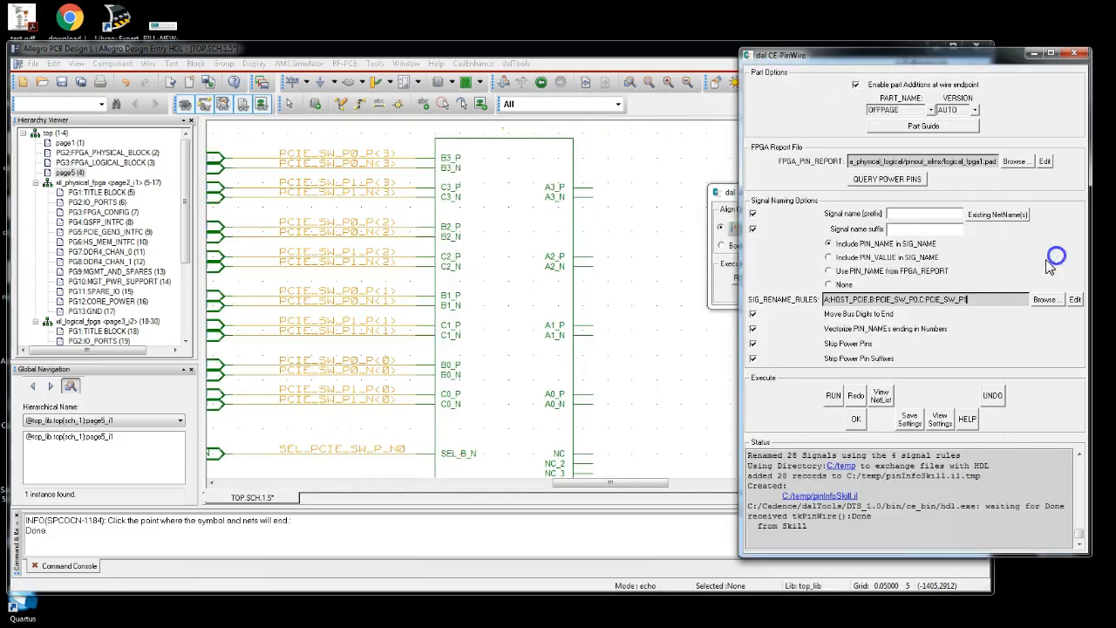
{"action": "left_click", "coordinate": [829, 399]}
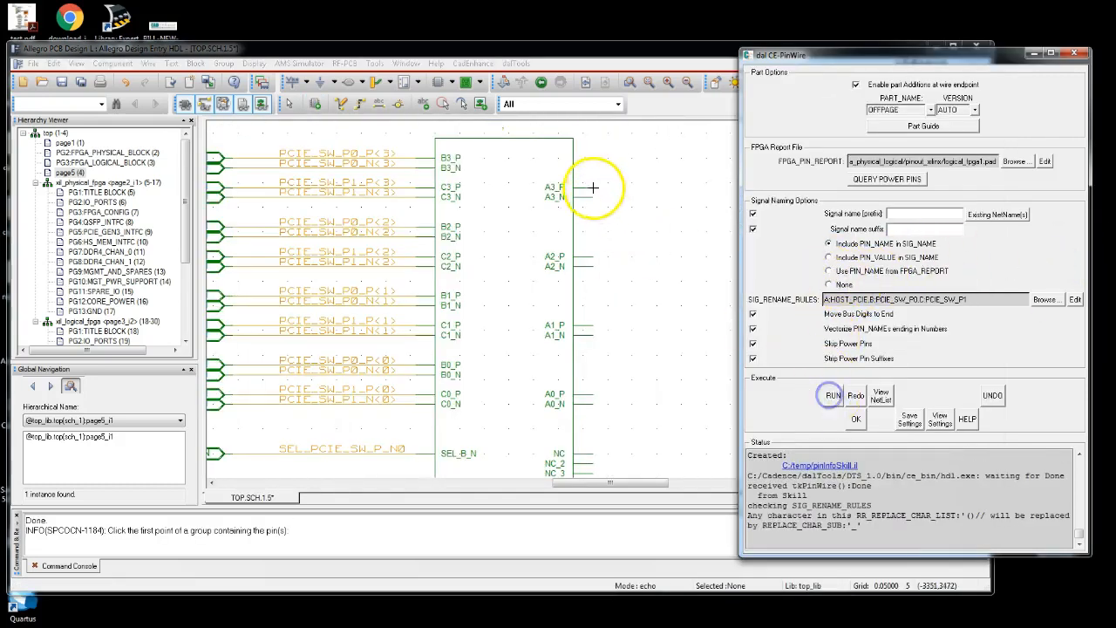
{"action": "left_click", "coordinate": [545, 170]}
{"action": "middle_click_drag", "start_coordinate": [624, 251], "coordinate": [665, 147]}
{"action": "left_click", "coordinate": [670, 329]}
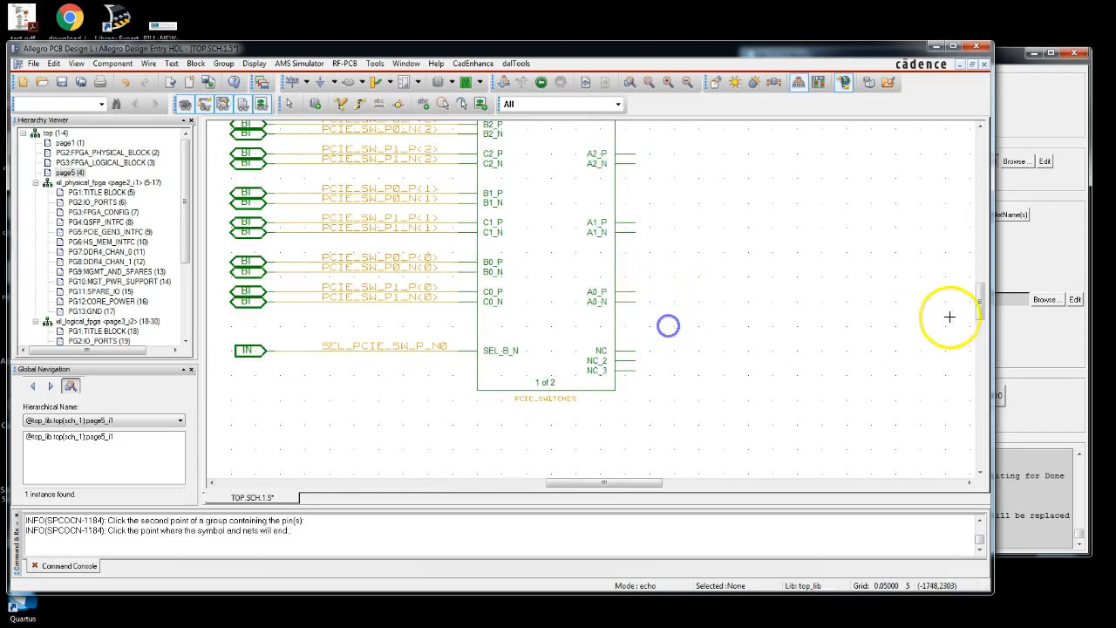
{"action": "left_click", "coordinate": [849, 309]}
- Examine the renamed HOST_PCIE and PCIE_SW net names on both sides of the PCIe switch symbol
{"action": "middle_click_drag", "start_coordinate": [807, 267], "coordinate": [804, 388]}
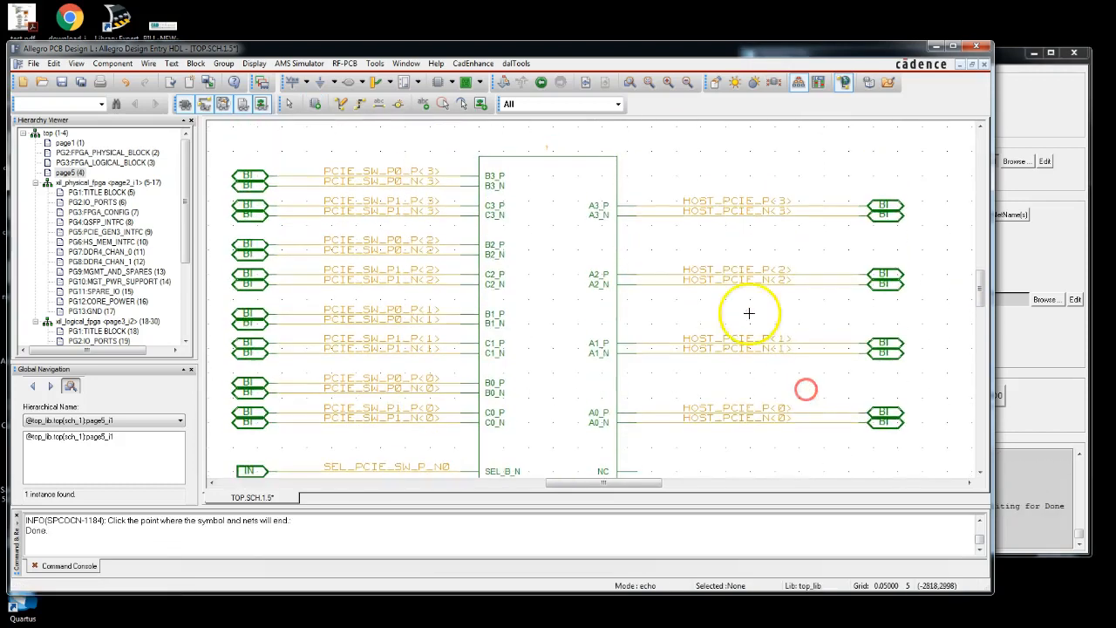
{"action": "middle_click_drag", "start_coordinate": [445, 279], "coordinate": [439, 235]}
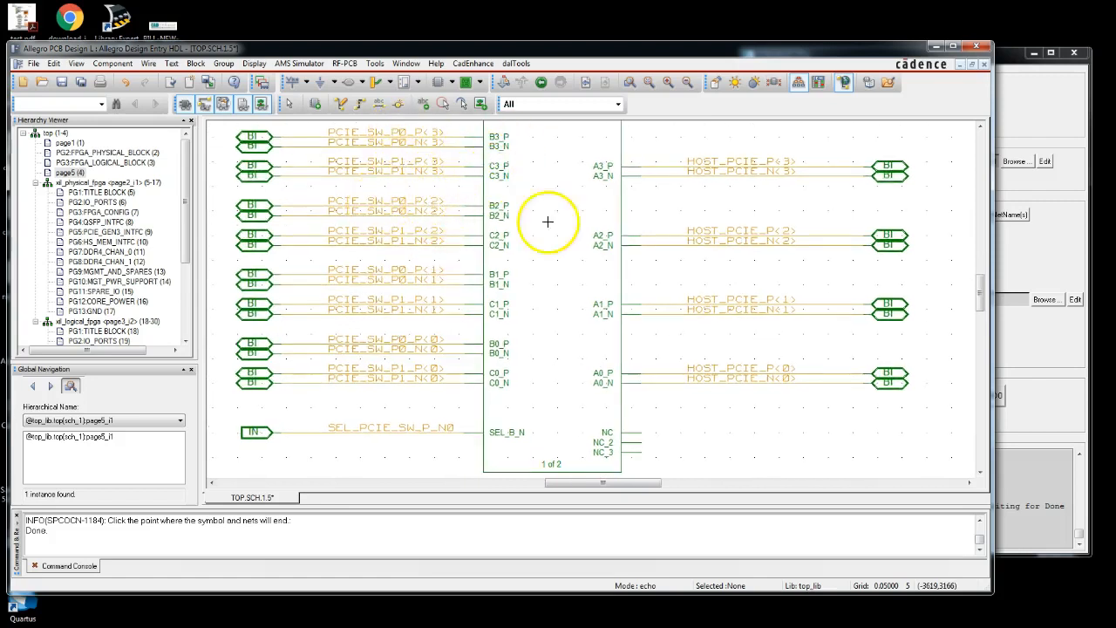
{"action": "middle_click_drag", "start_coordinate": [485, 273], "coordinate": [487, 233]}
{"action": "middle_click_drag", "start_coordinate": [586, 377], "coordinate": [474, 369]}
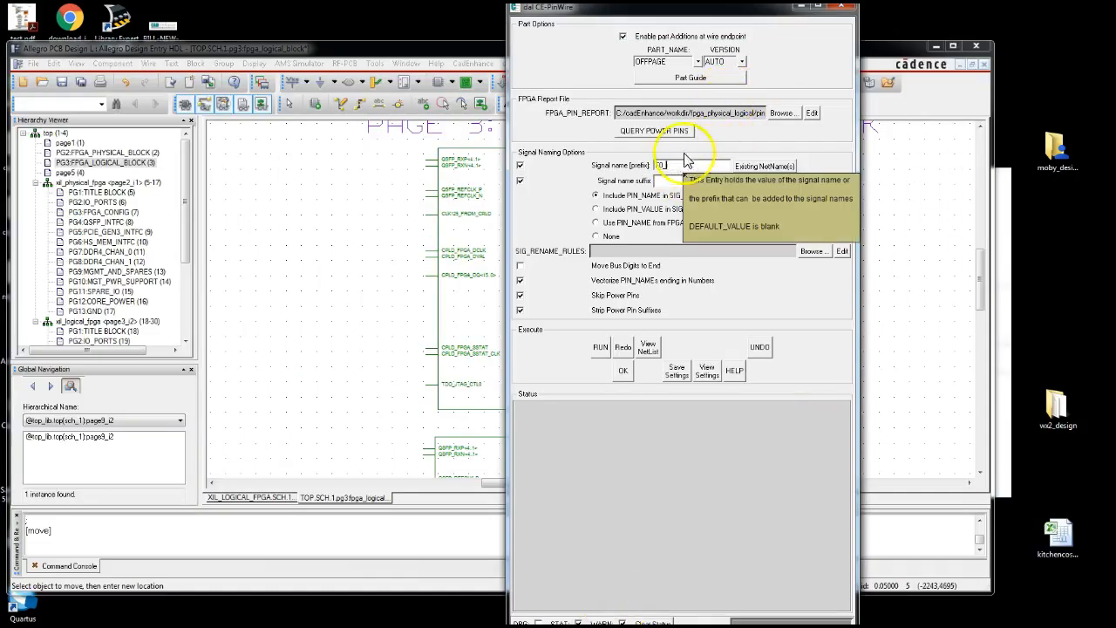
- Run PinWire with the signal prefix F0_ on the left-side pins of the upper XIL_LOGICAL_FPGA block on the FPGA_LOGICAL_BLOCK page
{"action": "left_click", "coordinate": [599, 357]}
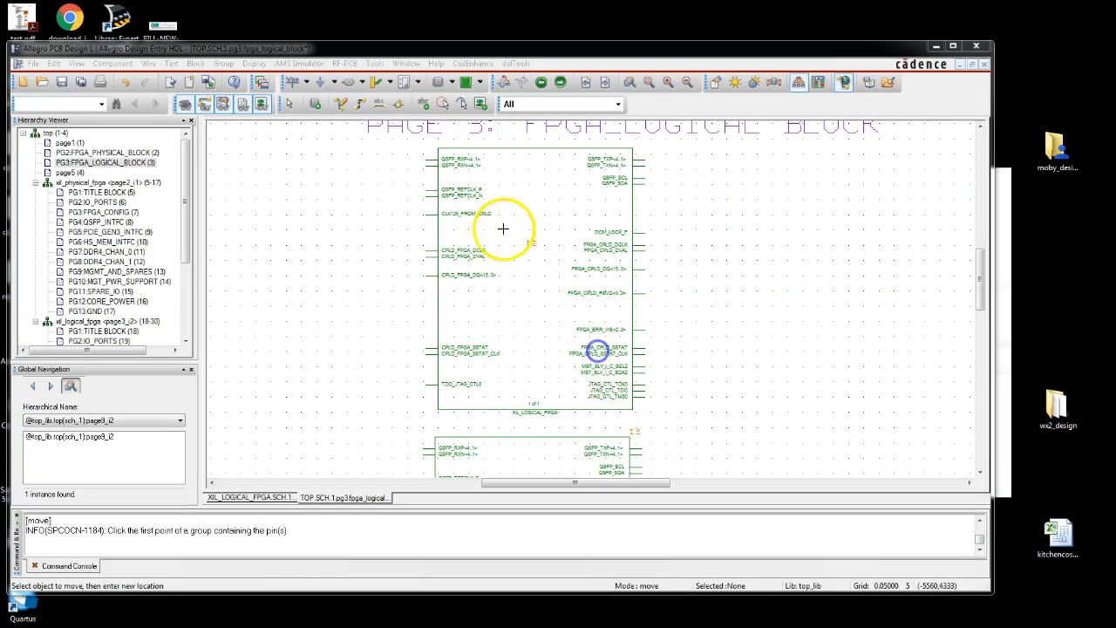
{"action": "left_click", "coordinate": [415, 145]}
{"action": "left_click", "coordinate": [462, 389]}
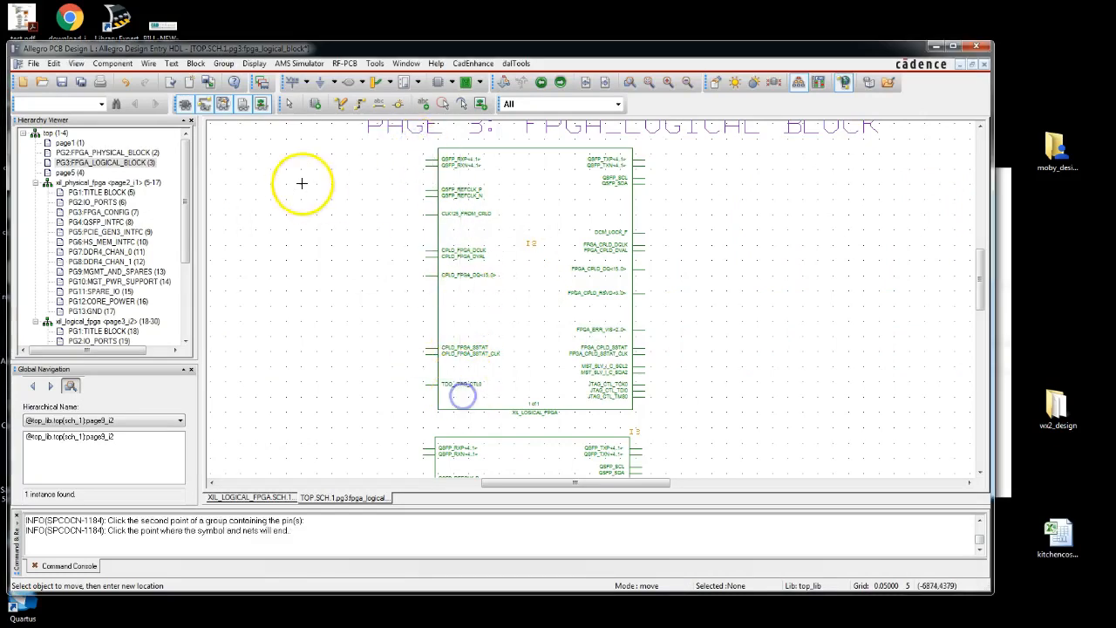
{"action": "left_click", "coordinate": [243, 158]}
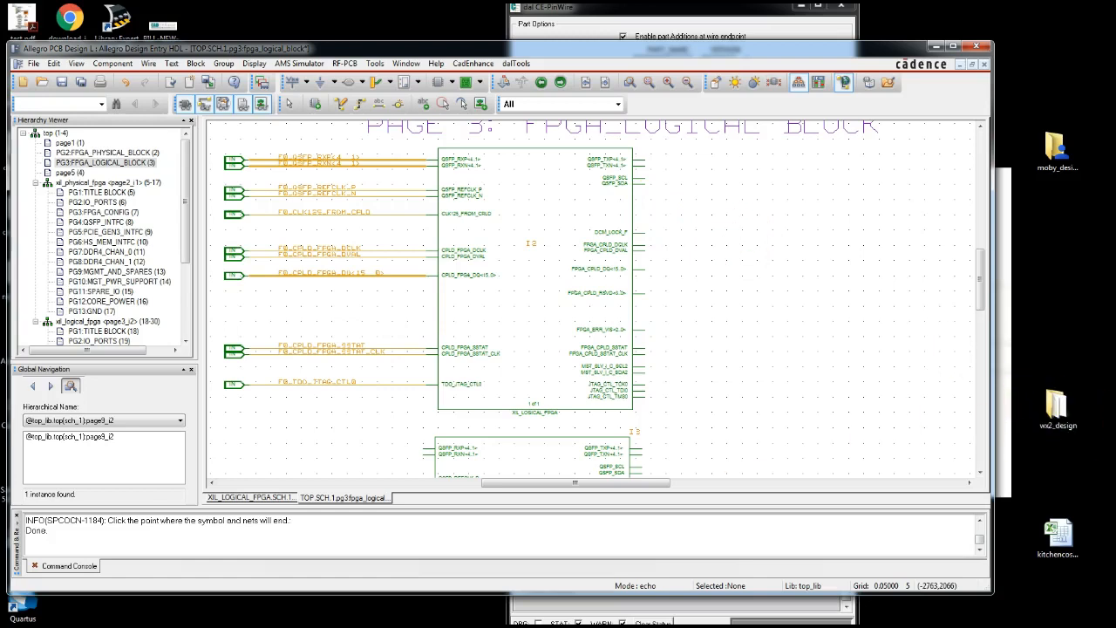
- Run PinWire with the F0_ prefix on the right-side pins of the upper XIL_LOGICAL_FPGA block
{"action": "mouse_move", "coordinate": [416, 611]}
{"action": "left_click", "coordinate": [615, 596]}
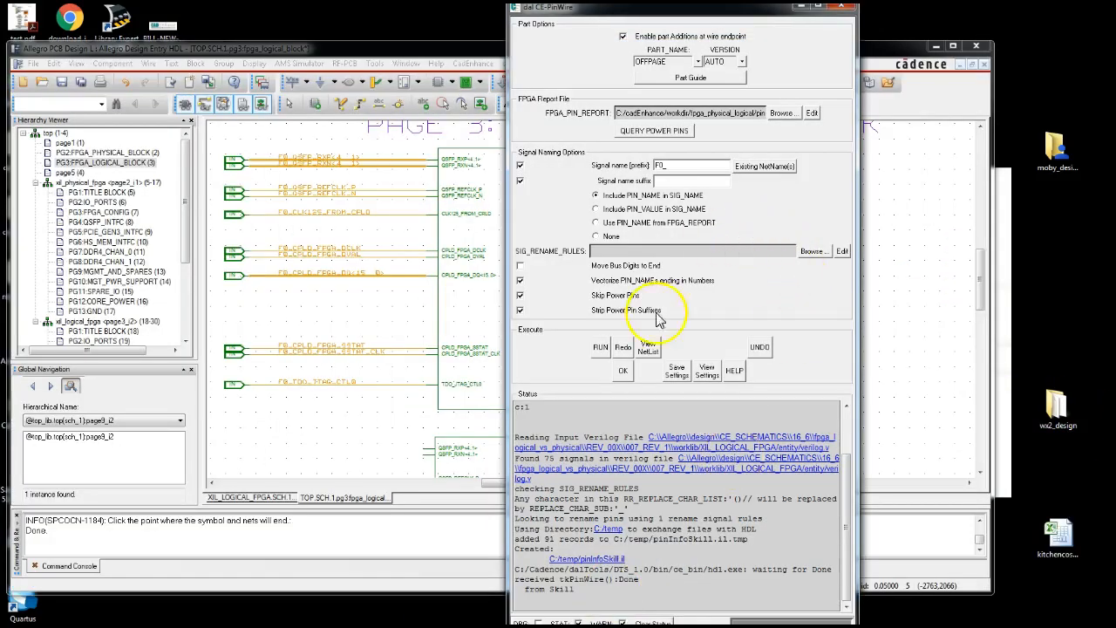
{"action": "left_click", "coordinate": [599, 358]}
{"action": "left_click", "coordinate": [621, 146]}
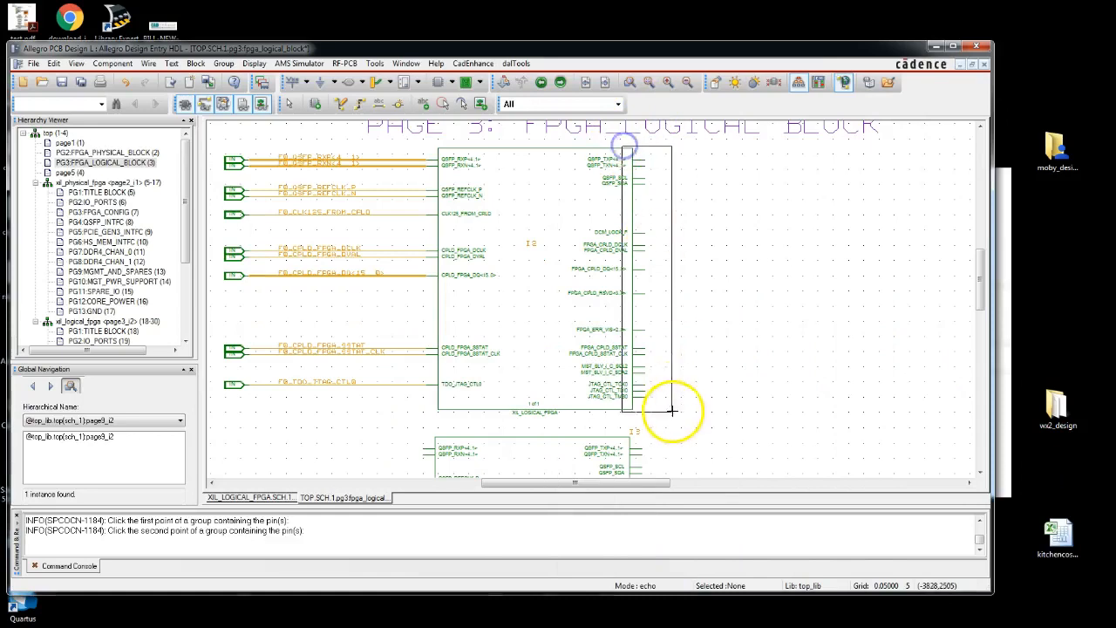
{"action": "left_click", "coordinate": [666, 402]}
{"action": "left_click", "coordinate": [817, 386]}
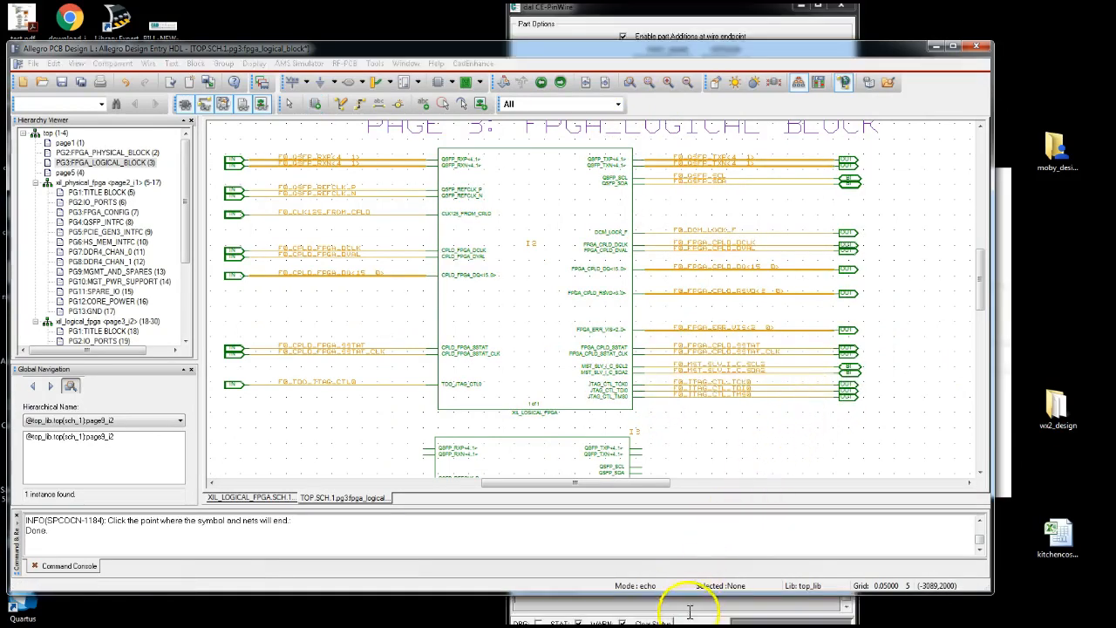
- Run PinWire with the signal prefix F1_ on the left-side pins of the lower XIL_LOGICAL_FPGA block
{"action": "left_click", "coordinate": [694, 603]}
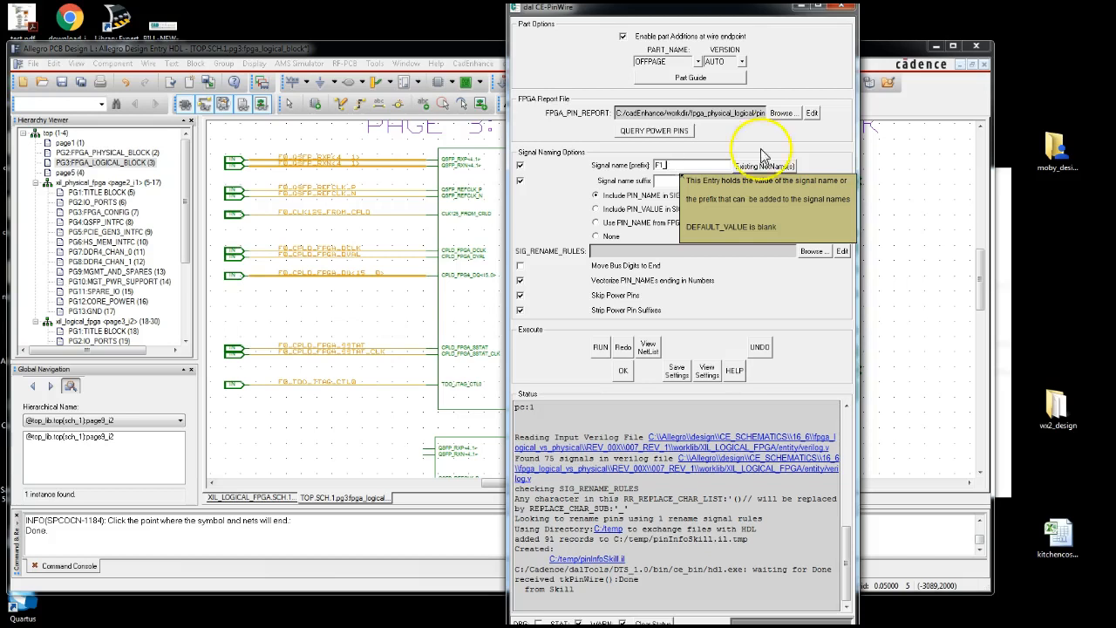
{"action": "left_click", "coordinate": [601, 349]}
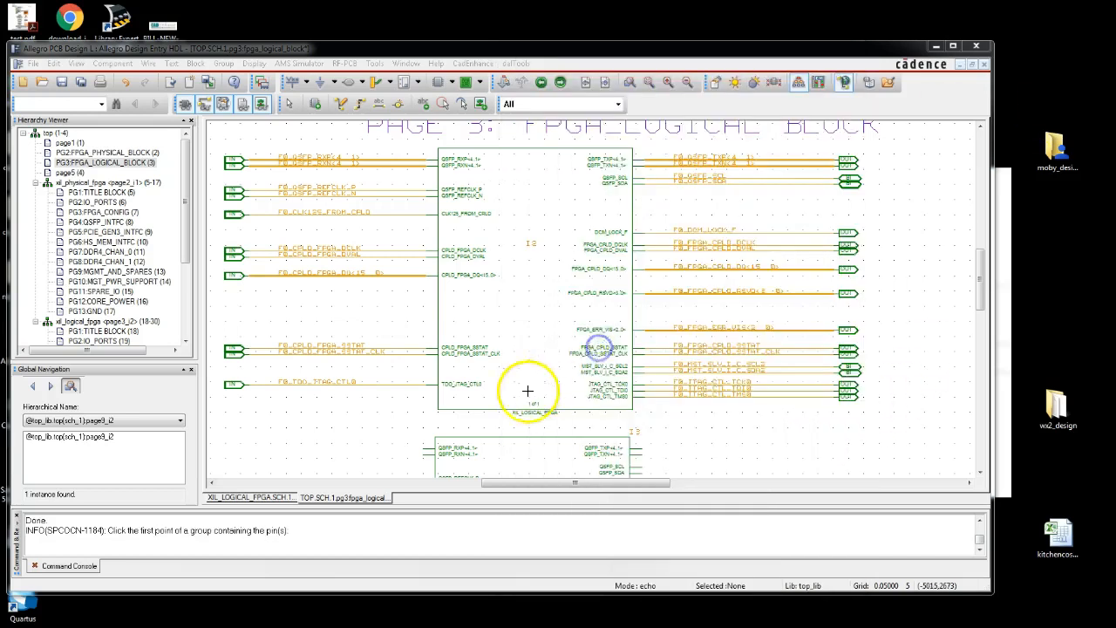
{"action": "left_click", "coordinate": [261, 189]}
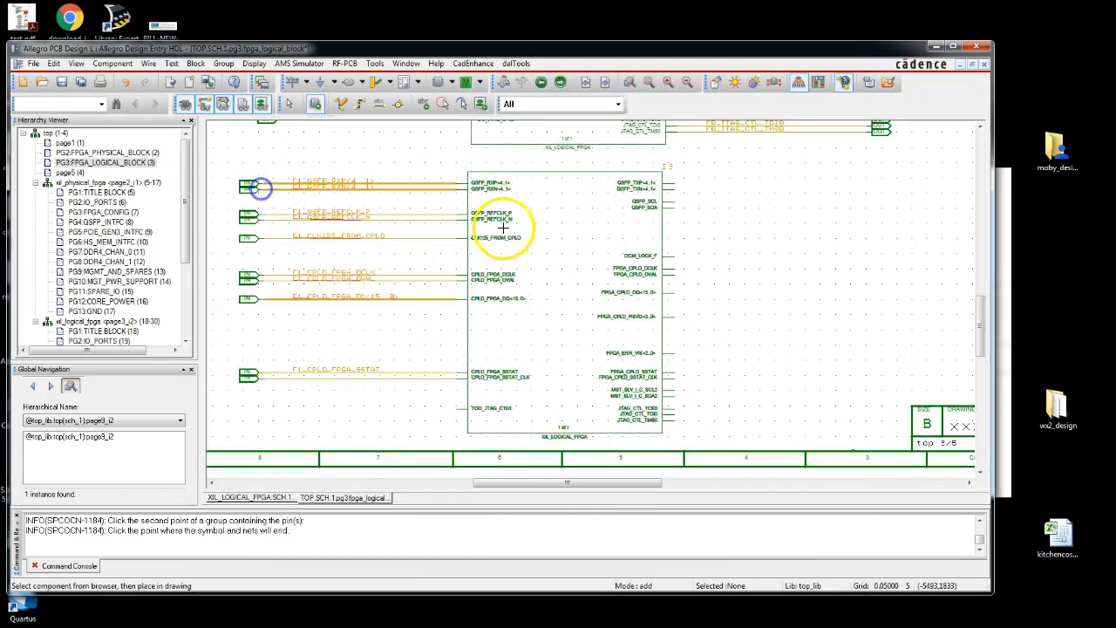
- Run PinWire with the F1_ prefix on the right-side pins of the lower XIL_LOGICAL_FPGA block
{"action": "left_click", "coordinate": [601, 349]}
{"action": "left_click", "coordinate": [638, 170]}
{"action": "left_click", "coordinate": [703, 431]}
{"action": "left_click", "coordinate": [887, 179]}
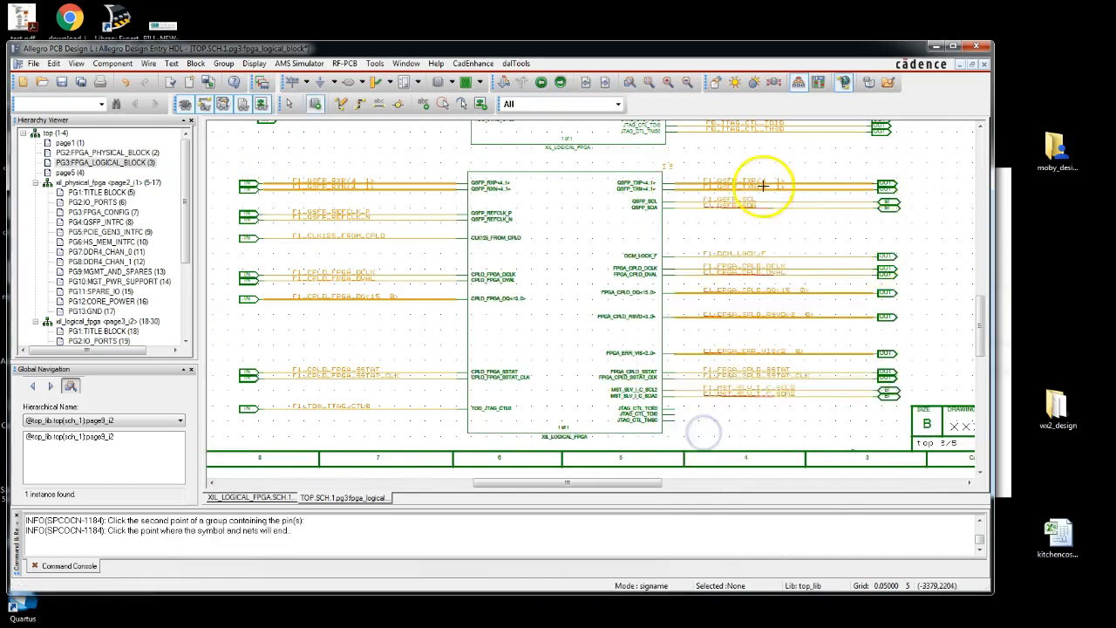
- Examine the port wires on the IO_PORTS page of the XIL_LOGICAL_FPGA block
{"action": "left_click", "coordinate": [331, 172]}
{"action": "scroll", "coordinate": [331, 172], "scroll_direction": "up", "scroll_amount": 2}
{"action": "middle_click_drag", "start_coordinate": [602, 468], "coordinate": [672, 302]}
{"action": "middle_click_drag", "start_coordinate": [599, 422], "coordinate": [536, 381]}
{"action": "middle_click_drag", "start_coordinate": [681, 260], "coordinate": [695, 511]}
{"action": "middle_click_drag", "start_coordinate": [705, 230], "coordinate": [655, 424]}
{"action": "middle_click_drag", "start_coordinate": [925, 345], "coordinate": [584, 262]}
{"action": "middle_click_drag", "start_coordinate": [858, 471], "coordinate": [771, 125]}
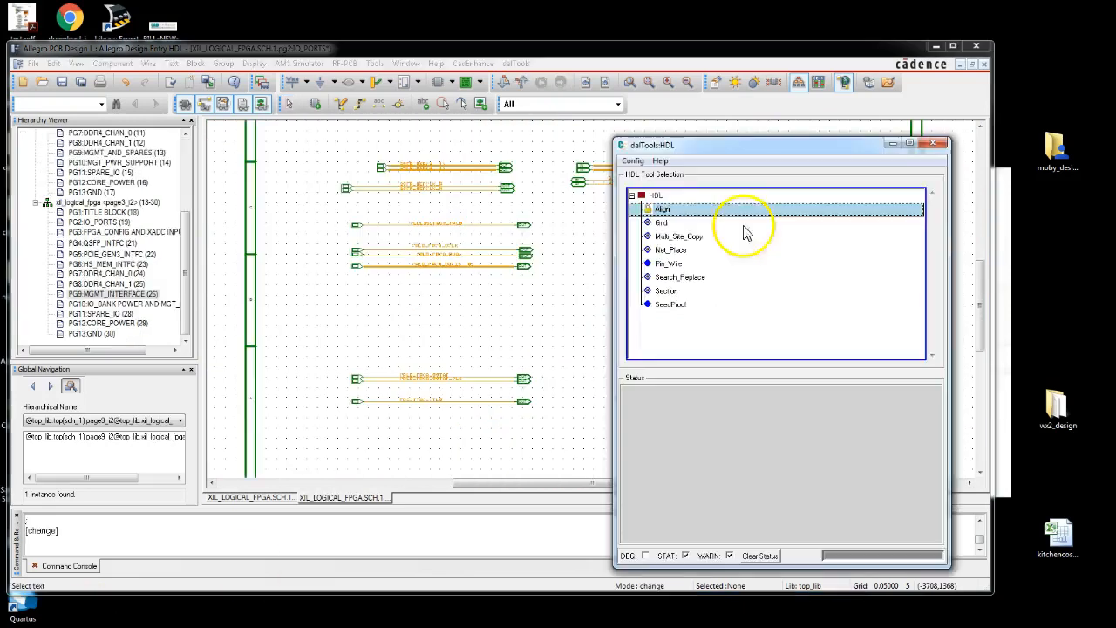
- Launch the dalTools Align tool and place its dialog clear of the left group of port wires
{"action": "left_click", "coordinate": [674, 214]}
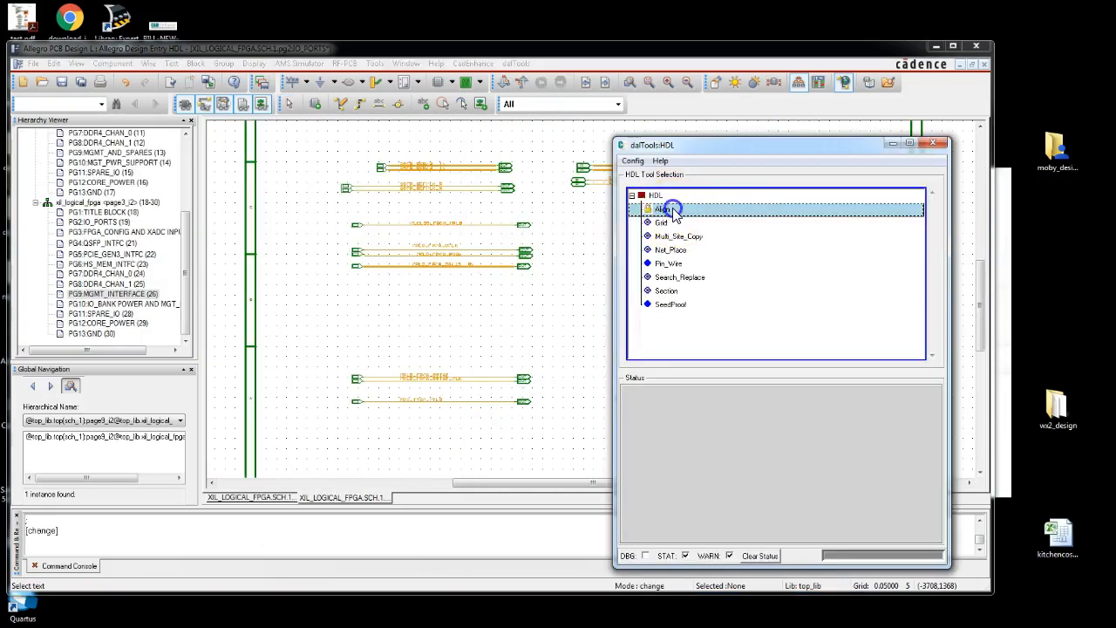
{"action": "double_click", "coordinate": [668, 212]}
{"action": "left_click", "coordinate": [568, 372]}
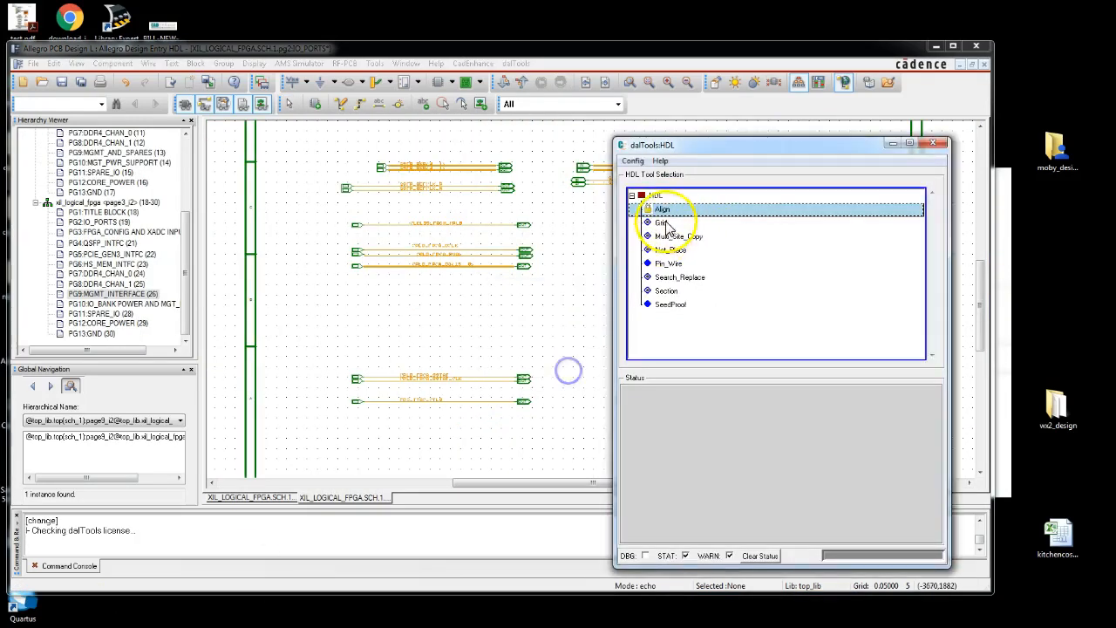
{"action": "double_click", "coordinate": [668, 211]}
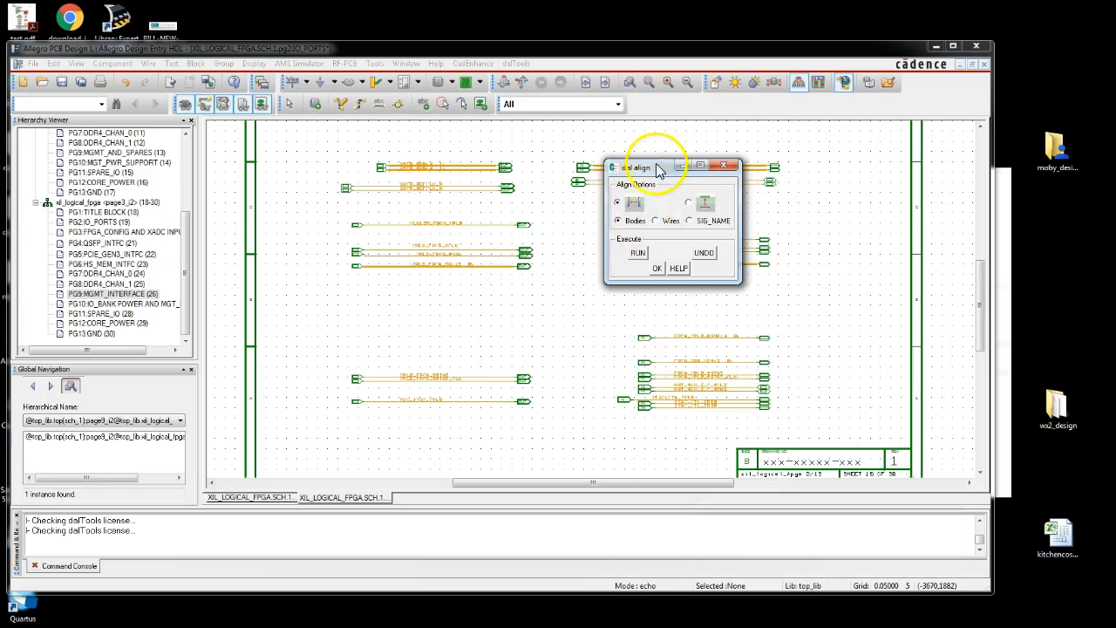
{"action": "left_click_drag", "start_coordinate": [657, 163], "coordinate": [813, 172]}
{"action": "left_click_drag", "start_coordinate": [654, 176], "coordinate": [795, 164]}
- Align the port bodies at the left ends of the left wire group into one vertical column
{"action": "left_click", "coordinate": [789, 251]}
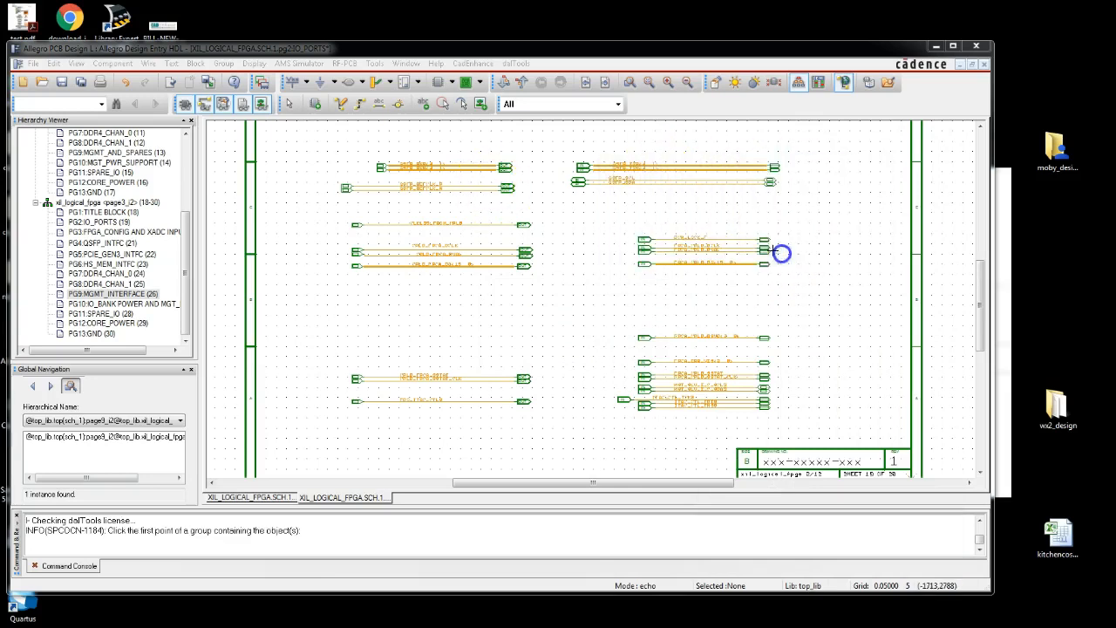
{"action": "left_click", "coordinate": [332, 147]}
{"action": "left_click", "coordinate": [402, 397]}
{"action": "left_click", "coordinate": [349, 183]}
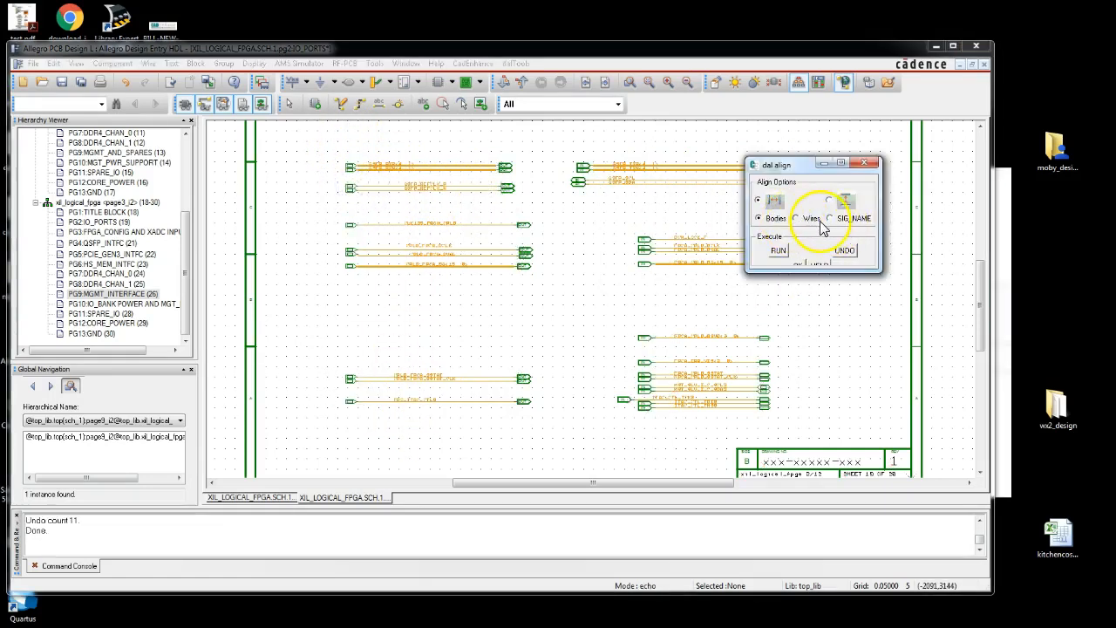
- Align the signal names (SIG_NAME) of the left wire group to a common horizontal starting position
{"action": "left_click", "coordinate": [783, 252]}
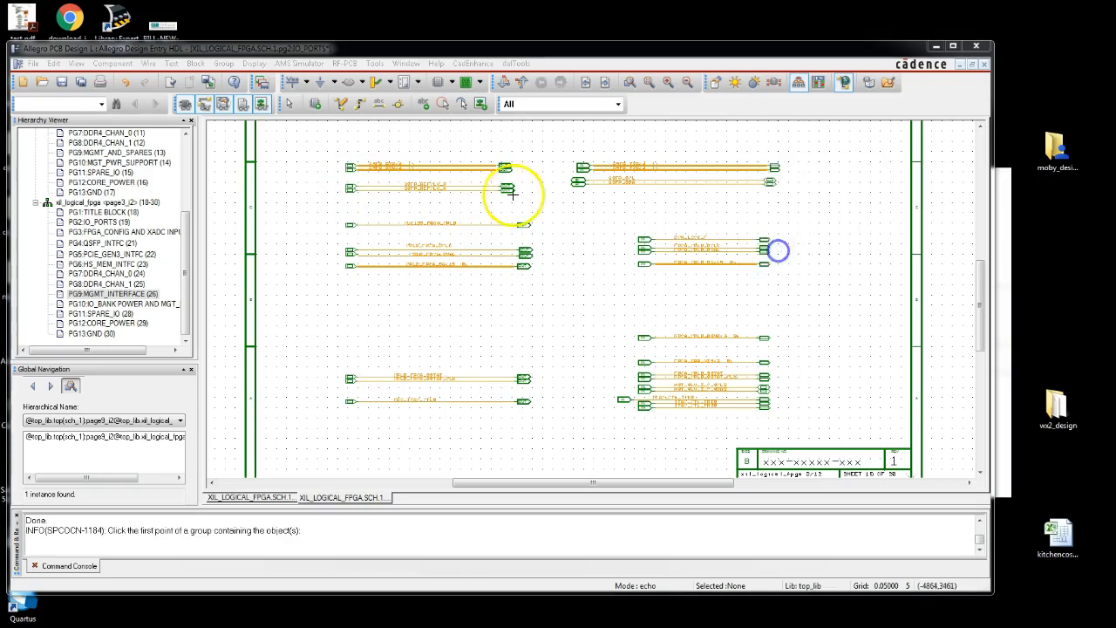
{"action": "left_click", "coordinate": [382, 148]}
{"action": "left_click", "coordinate": [429, 411]}
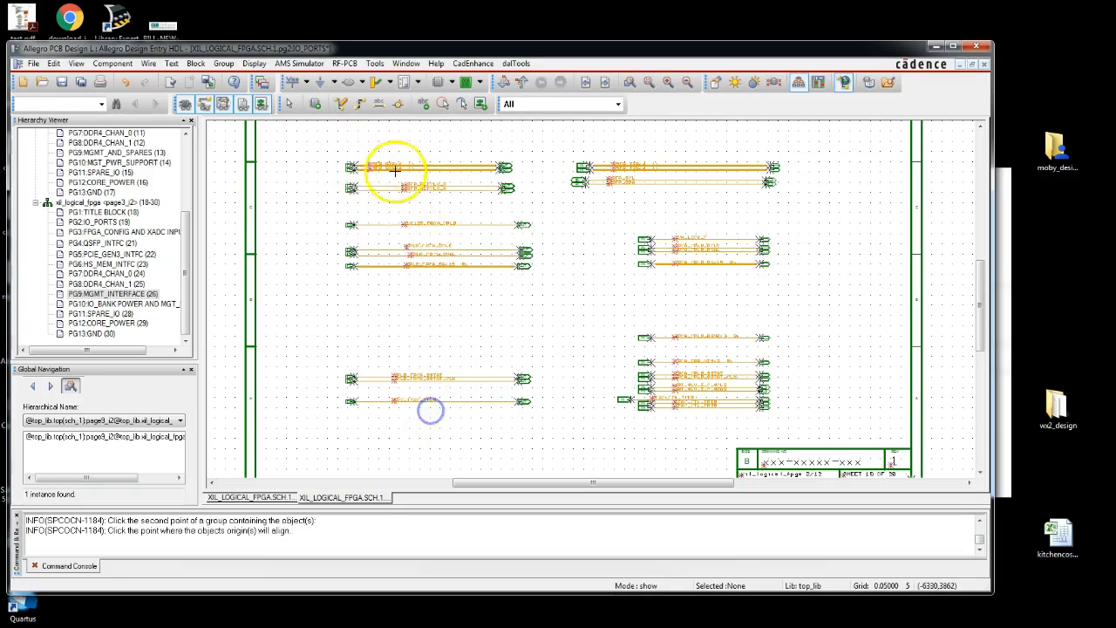
{"action": "left_click", "coordinate": [382, 165]}
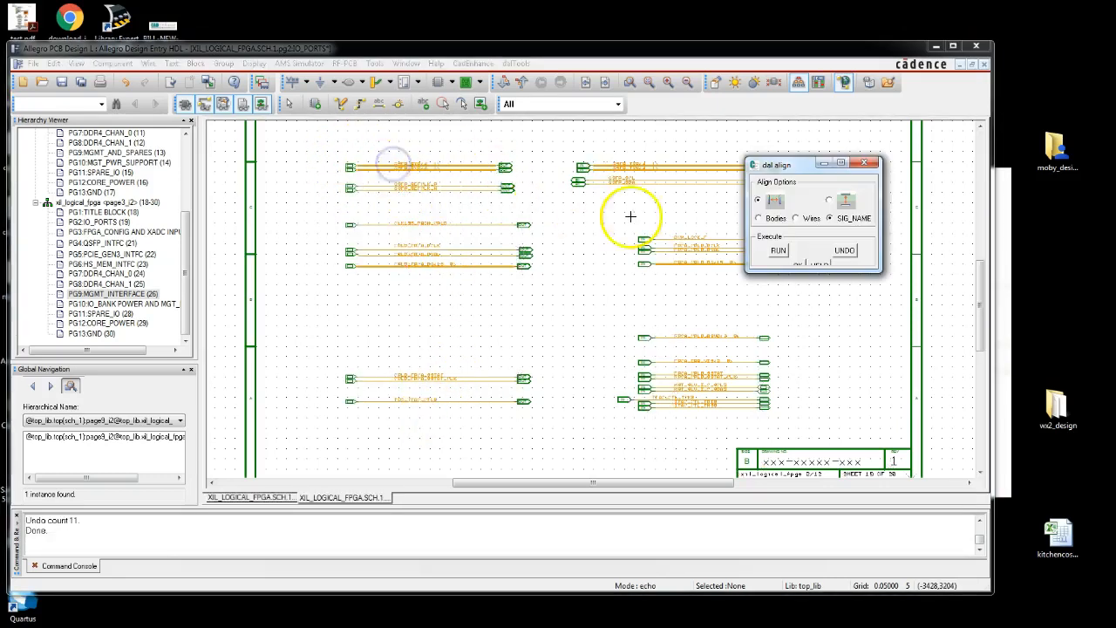
- Align the port bodies at the left ends of the right wire group into one vertical column
{"action": "left_click", "coordinate": [758, 219]}
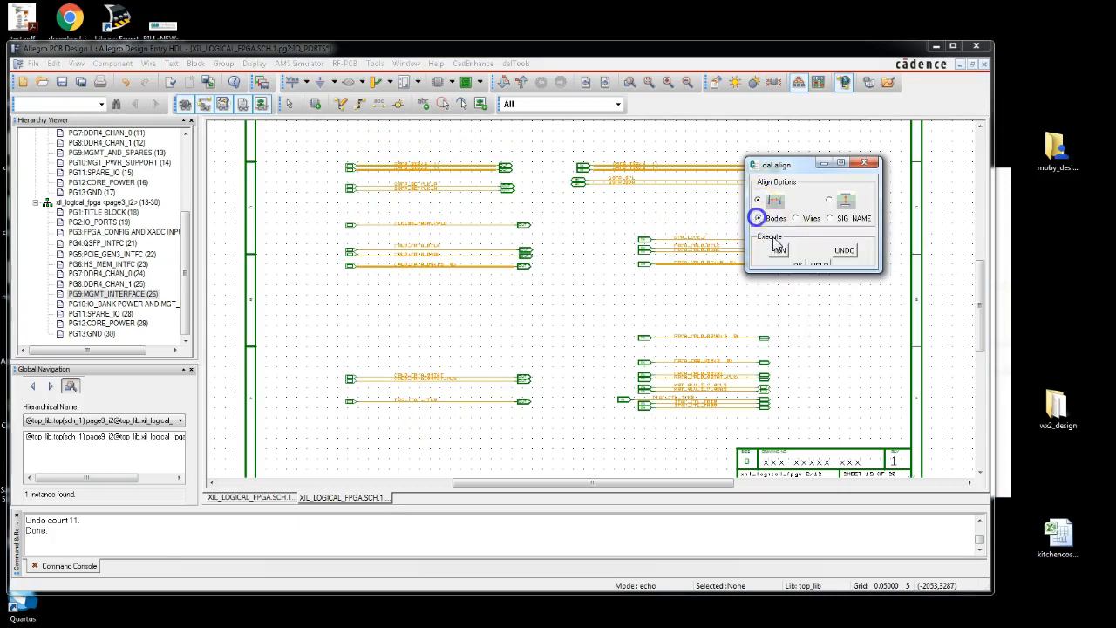
{"action": "left_click", "coordinate": [778, 250]}
{"action": "left_click", "coordinate": [559, 139]}
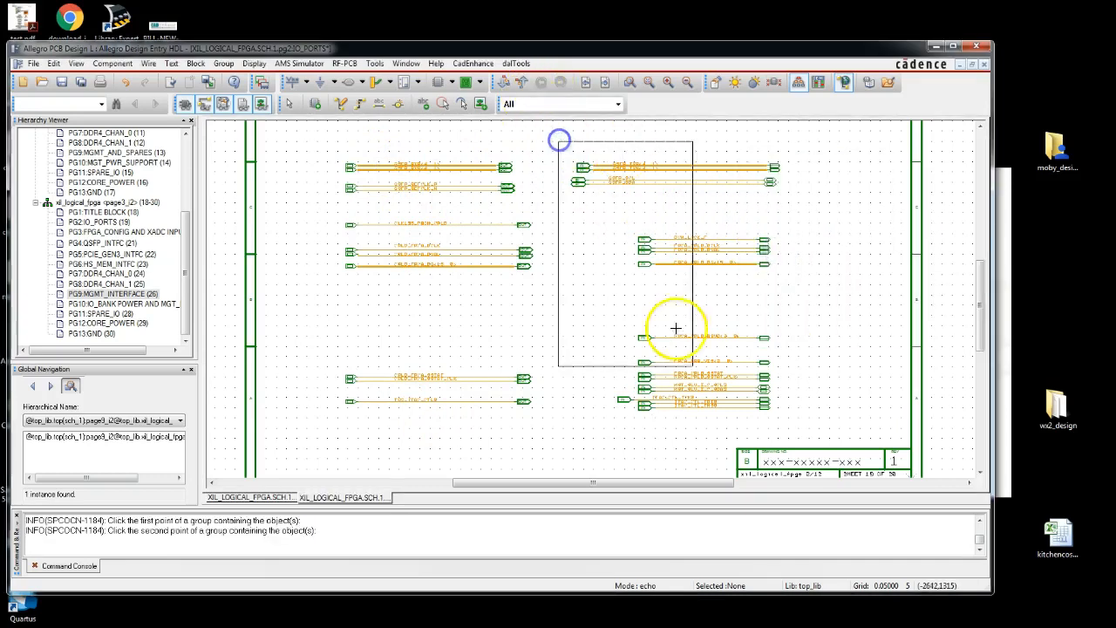
{"action": "left_click", "coordinate": [669, 446]}
{"action": "left_click", "coordinate": [606, 165]}
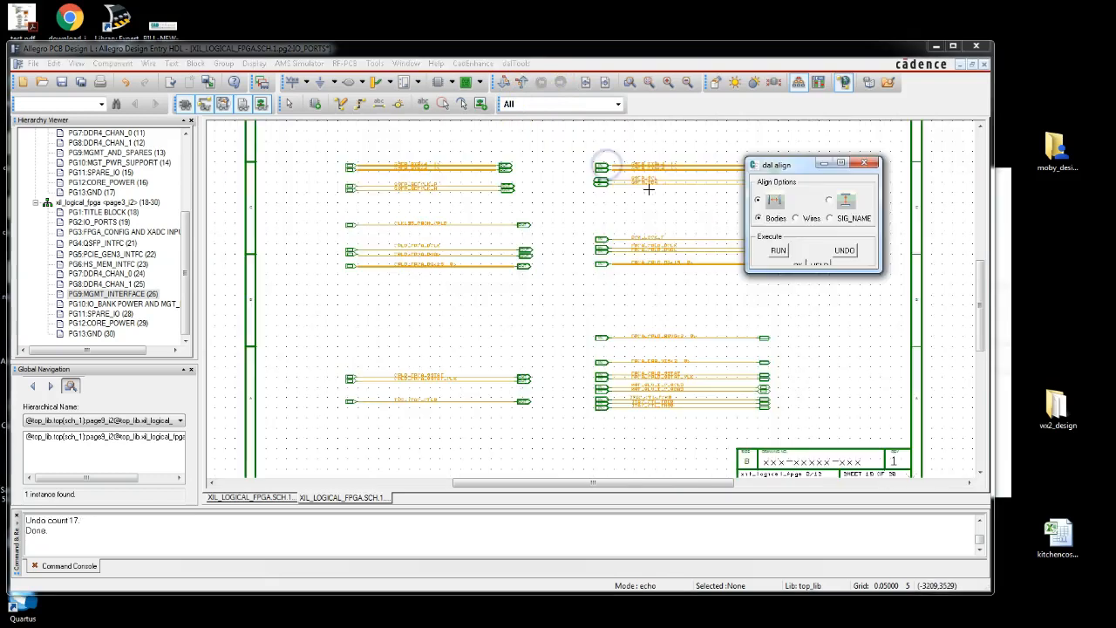
- Align the port bodies at the right ends of the right wire group into one vertical column
{"action": "left_click_drag", "start_coordinate": [788, 166], "coordinate": [915, 264]}
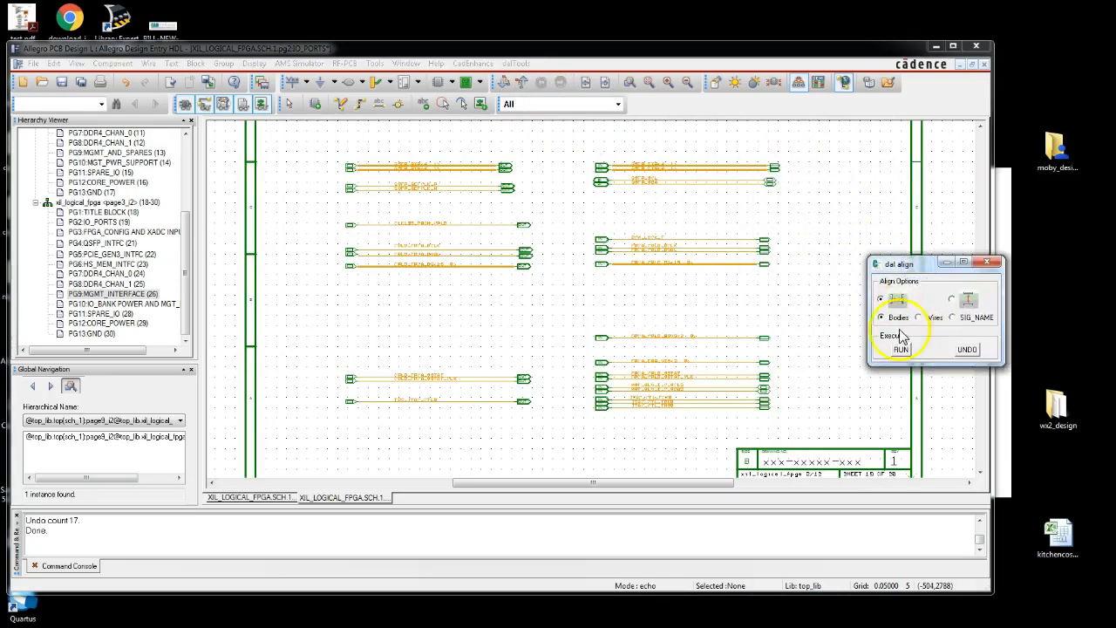
{"action": "left_click", "coordinate": [902, 358]}
{"action": "left_click", "coordinate": [747, 145]}
{"action": "left_click", "coordinate": [802, 428]}
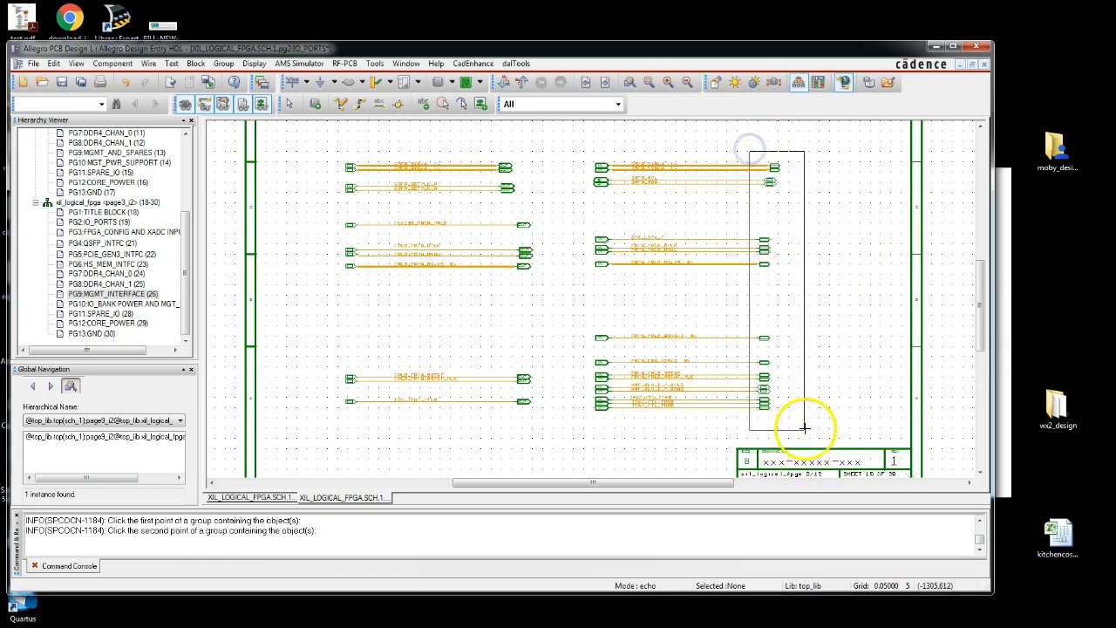
{"action": "left_click", "coordinate": [741, 161]}
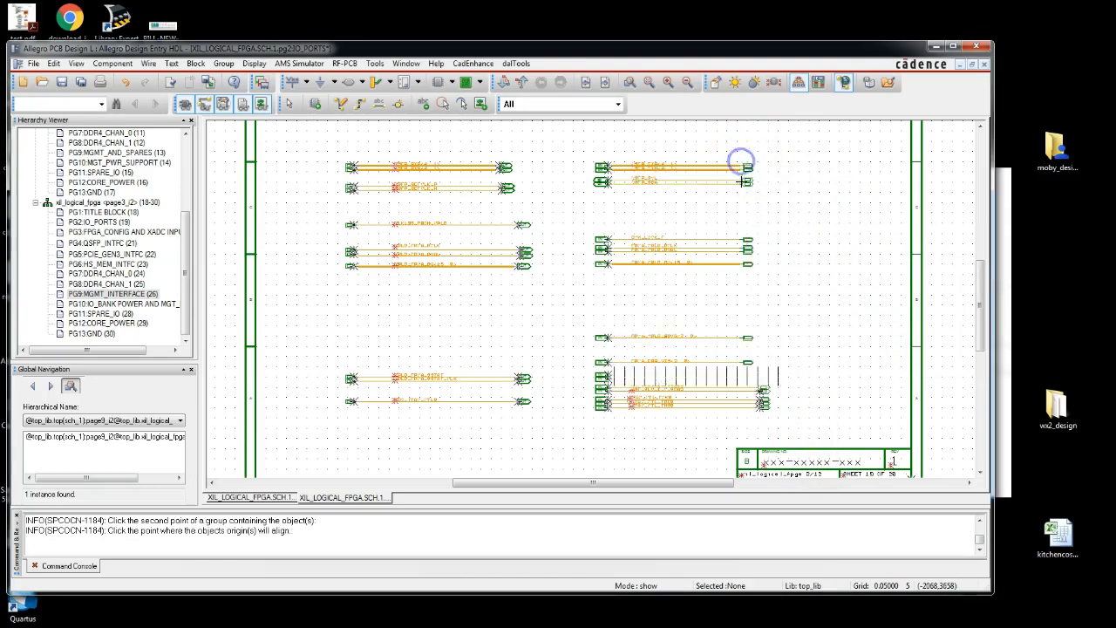
{"action": "left_click", "coordinate": [921, 431]}
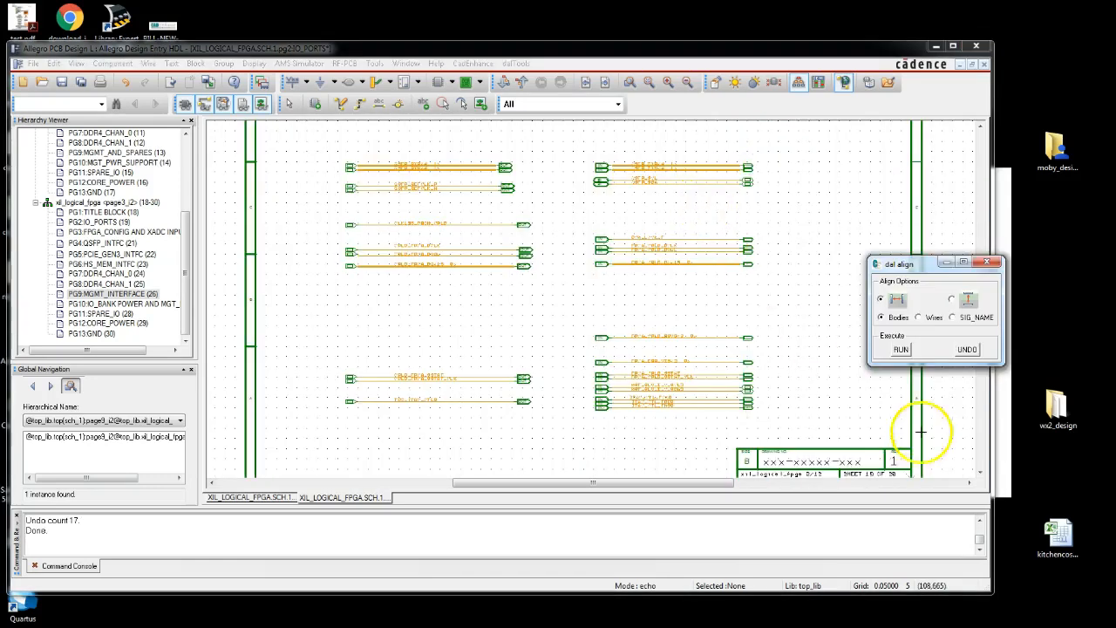
- Align the port bodies at the right ends of the left wire group into one vertical column
{"action": "left_click", "coordinate": [872, 341]}
{"action": "left_click", "coordinate": [447, 154]}
{"action": "left_click", "coordinate": [563, 416]}
{"action": "left_click", "coordinate": [518, 221]}
- Run Align with the SIG_NAME option on the signal names of the right wire group
{"action": "left_click", "coordinate": [951, 317]}
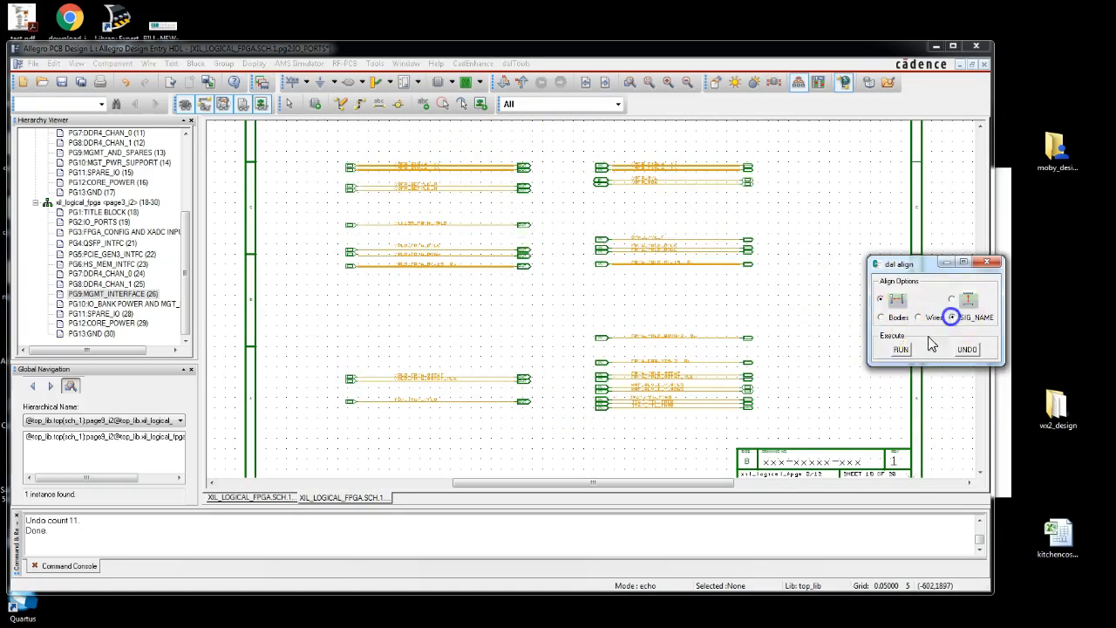
{"action": "left_click", "coordinate": [901, 349]}
{"action": "left_click", "coordinate": [643, 142]}
{"action": "left_click", "coordinate": [660, 424]}
{"action": "left_click", "coordinate": [631, 166]}
{"action": "left_click", "coordinate": [953, 349]}
{"action": "left_click", "coordinate": [748, 262]}
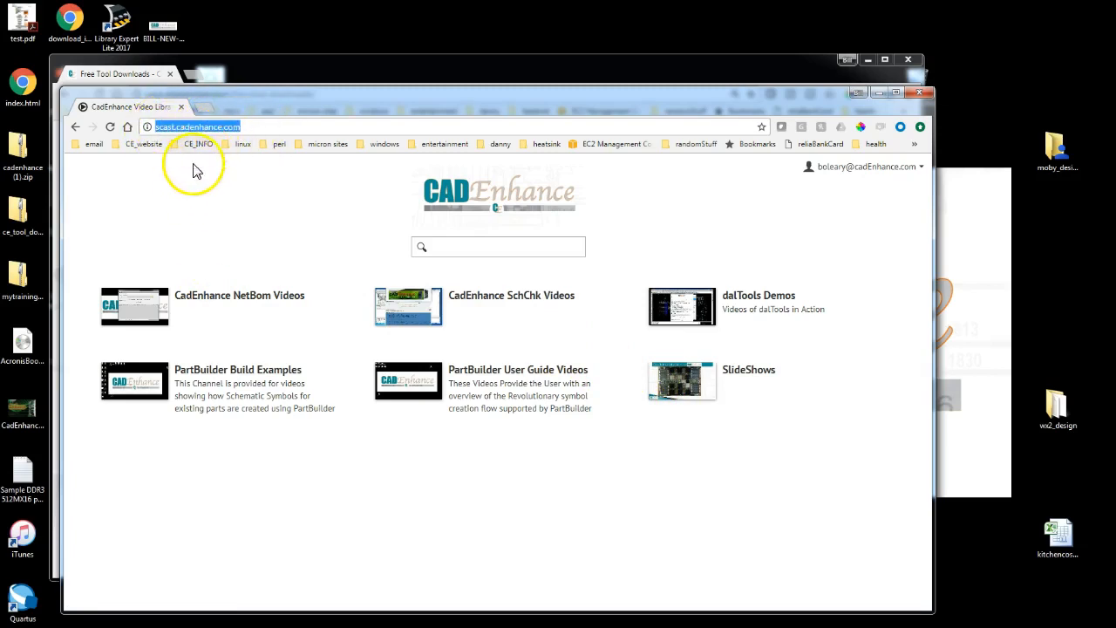
{"action": "left_click", "coordinate": [300, 74]}
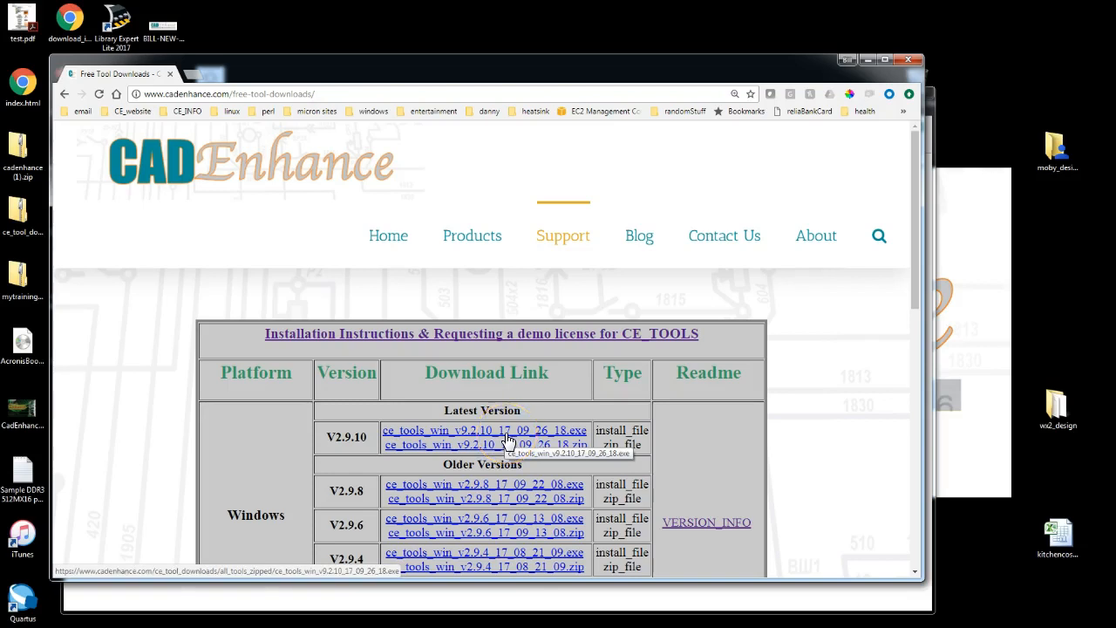
{"action": "left_click", "coordinate": [318, 97]}
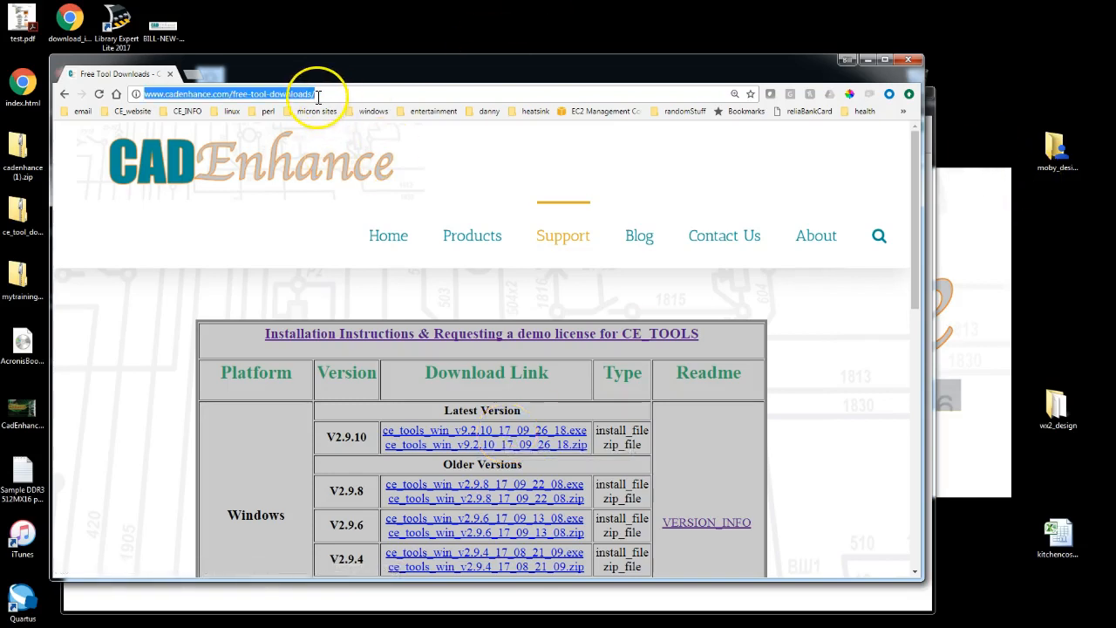
{"action": "type", "text": "www.daltool"}
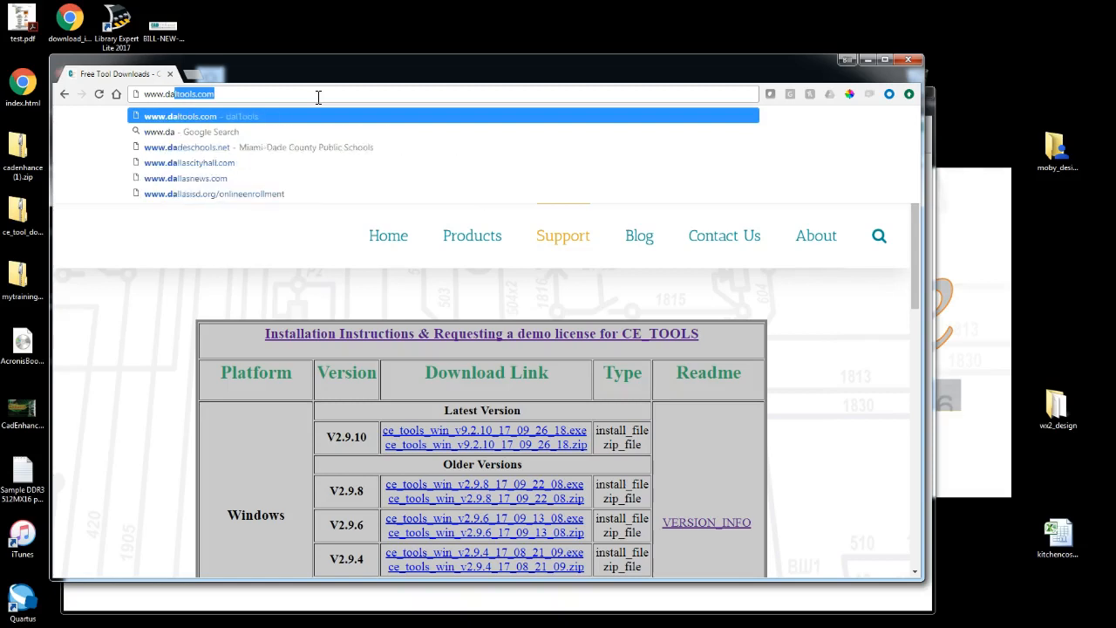
{"action": "type", "text": "s.com"}
{"action": "key", "text": "Return"}
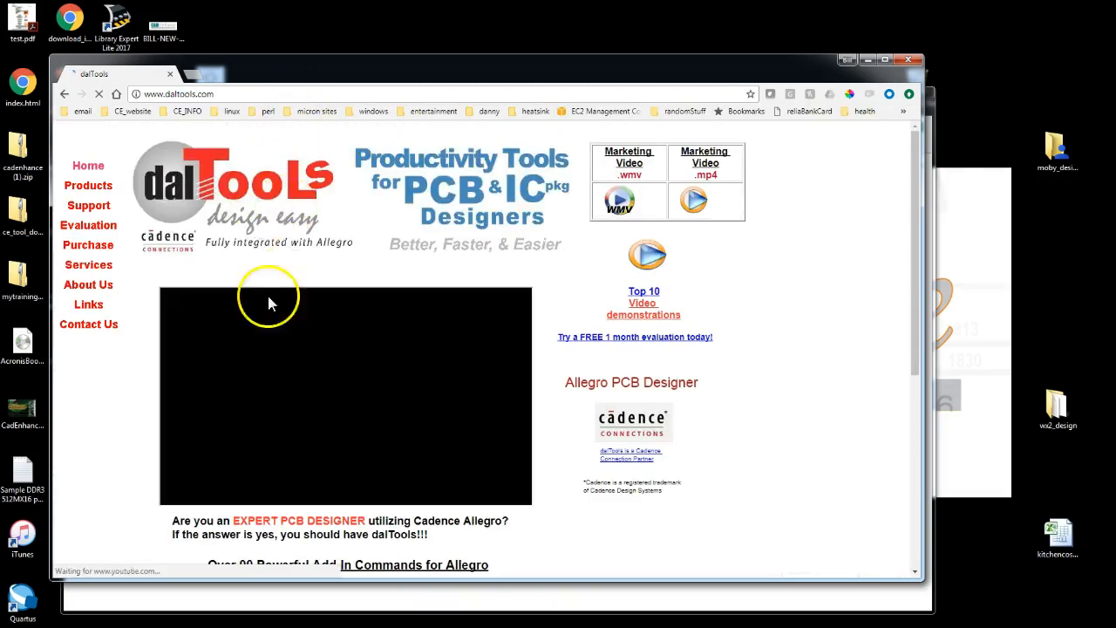
{"action": "left_click", "coordinate": [90, 213]}
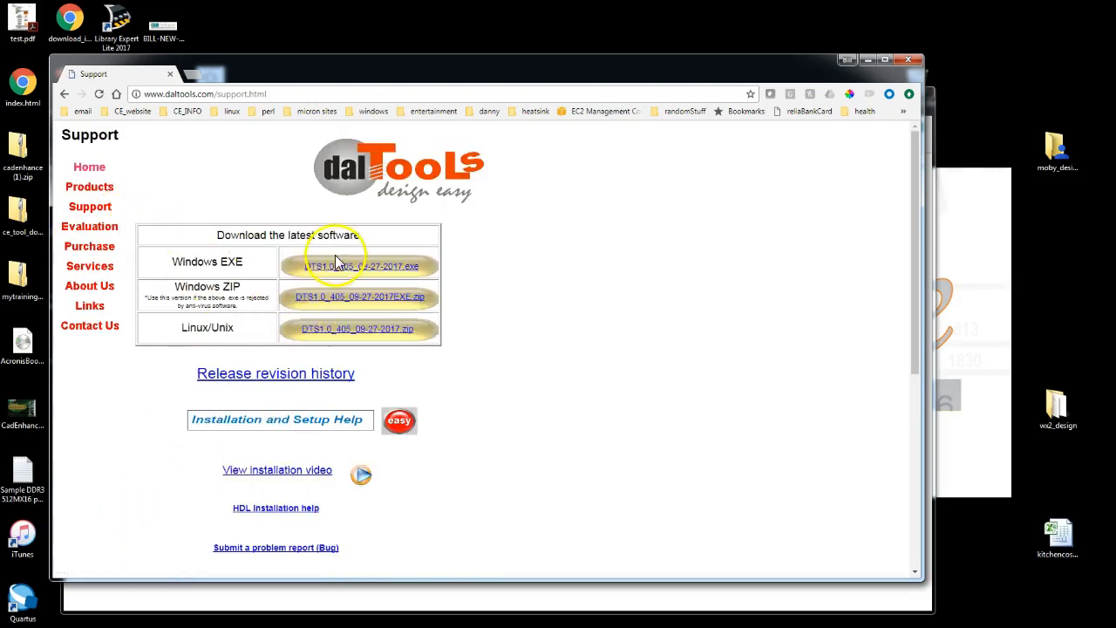